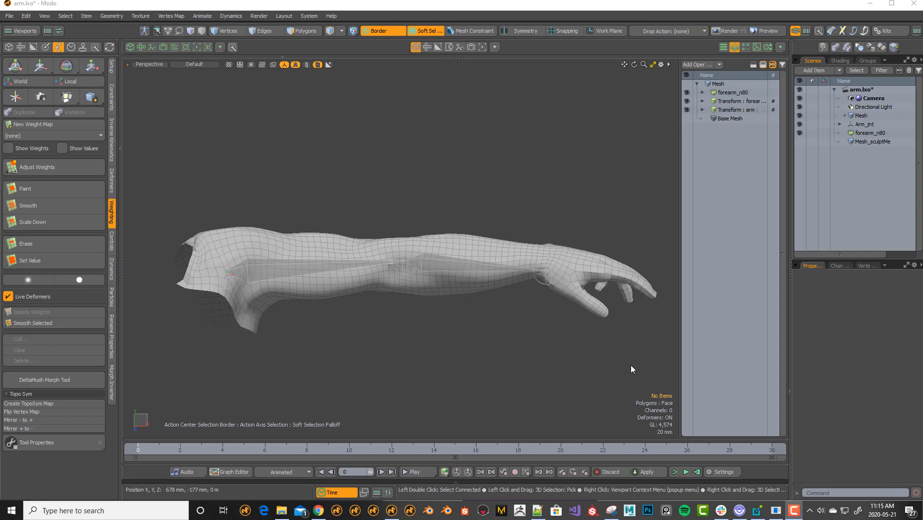
Scrub the timeline to frame 30 and examine the elbow of the bent arm from different angles.
{"action": "left_click_drag", "start_coordinate": [431, 323], "coordinate": [402, 381], "text": "alt"}
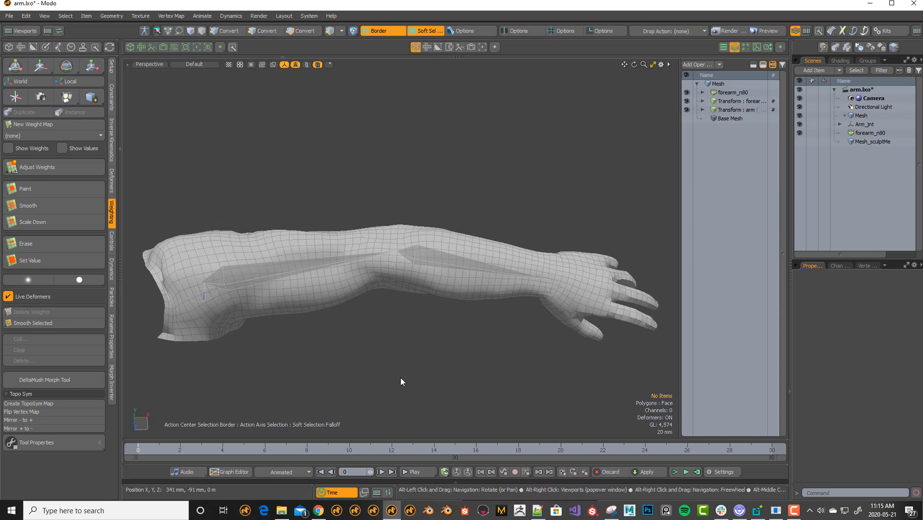
{"action": "left_click_drag", "start_coordinate": [152, 453], "coordinate": [772, 453]}
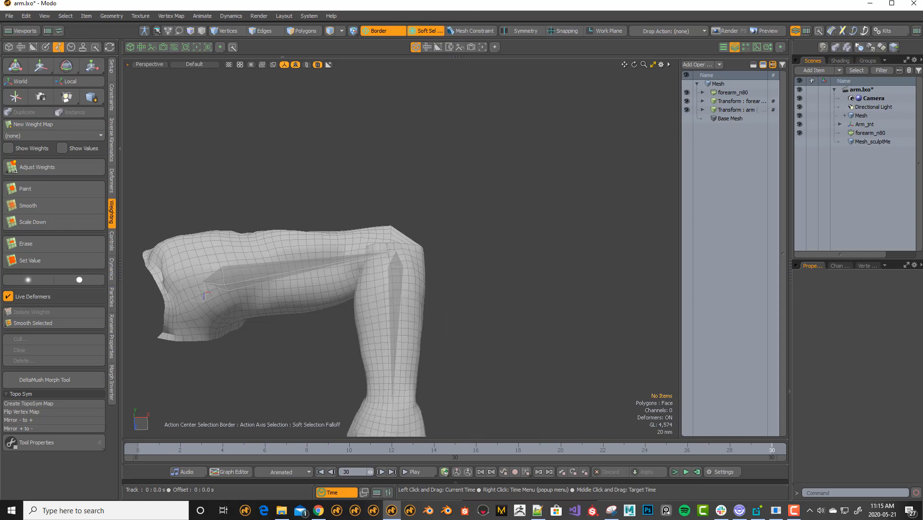
{"action": "left_click_drag", "start_coordinate": [474, 332], "coordinate": [521, 315], "text": "alt"}
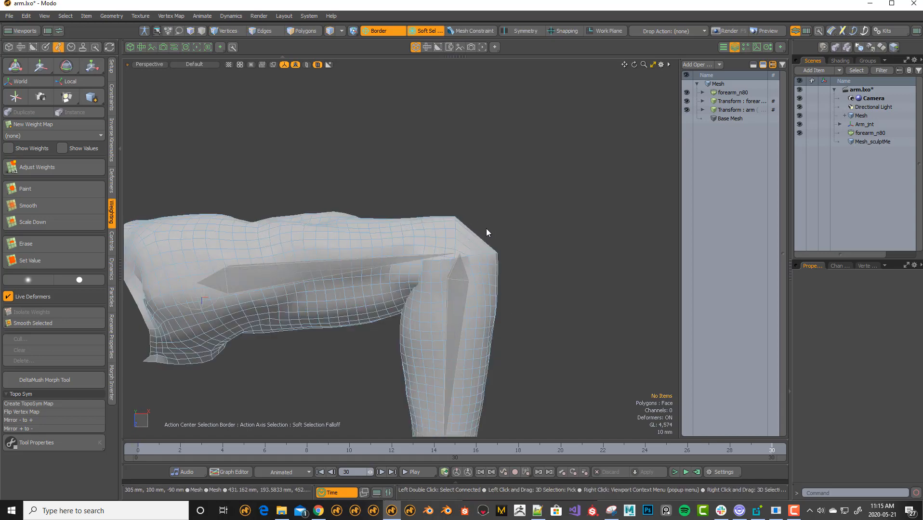
{"action": "left_click_drag", "start_coordinate": [508, 281], "coordinate": [560, 247], "text": "alt"}
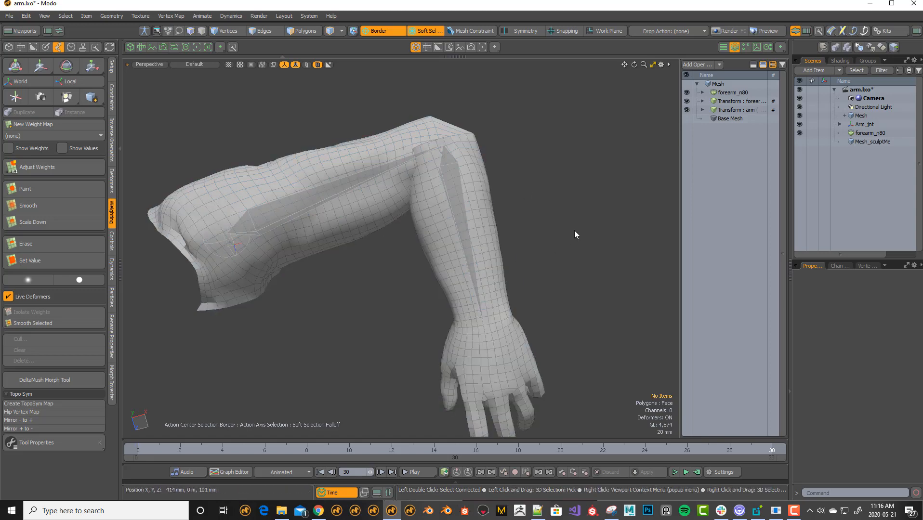
Select the forearm_n80 morph influence and inspect its morph map and its properties.
{"action": "left_click", "coordinate": [725, 92]}
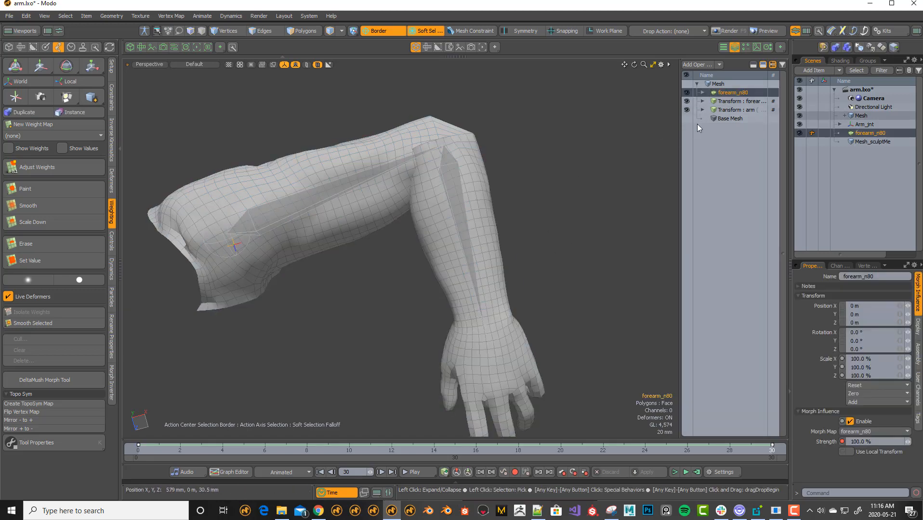
{"action": "left_click", "coordinate": [866, 265]}
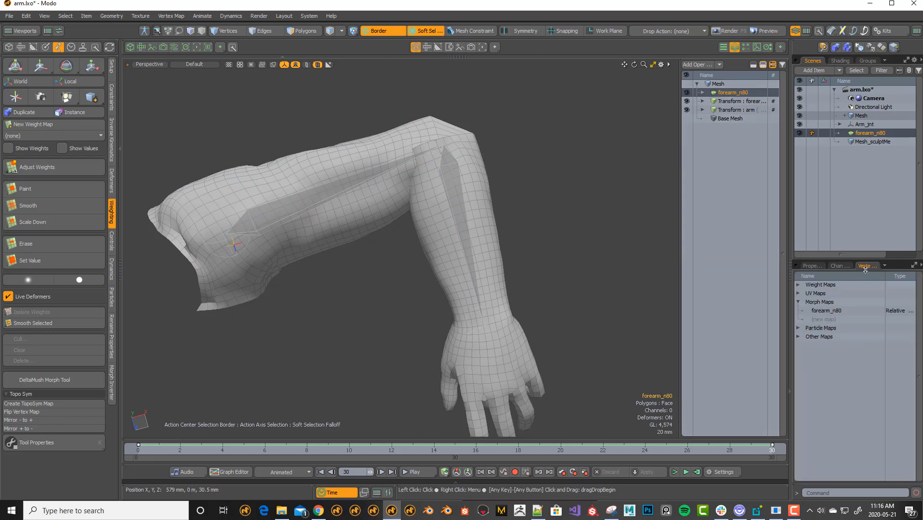
{"action": "left_click", "coordinate": [839, 310]}
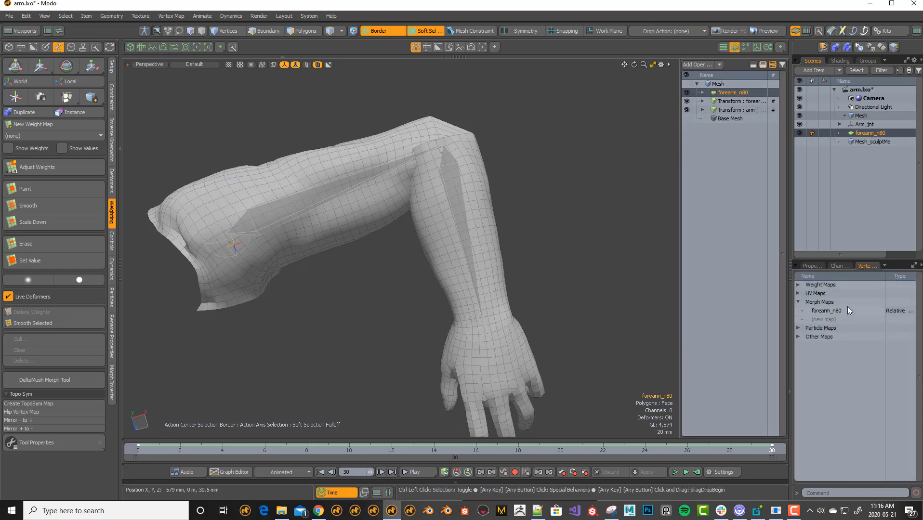
{"action": "left_click", "coordinate": [813, 265]}
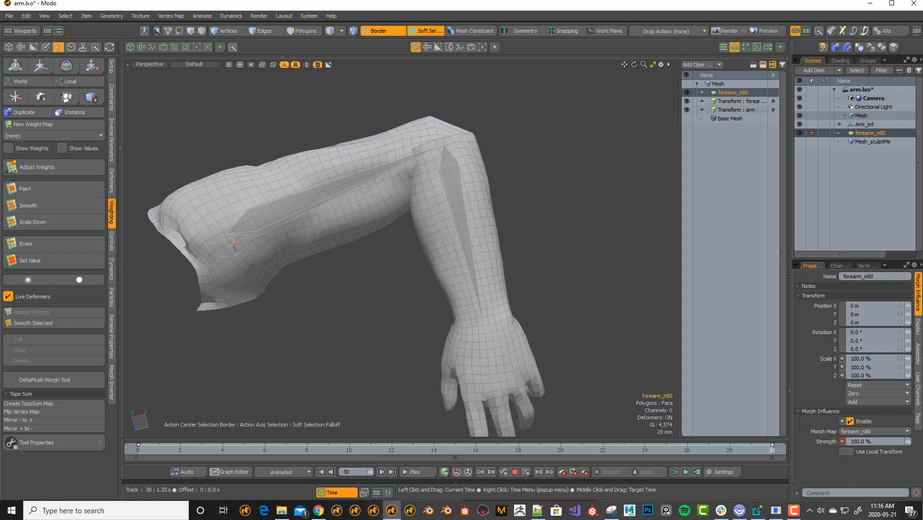
Compare the straight arm at frame 0 with the bent arm at frame 30, finishing at frame 30.
{"action": "left_click_drag", "start_coordinate": [772, 451], "coordinate": [138, 451]}
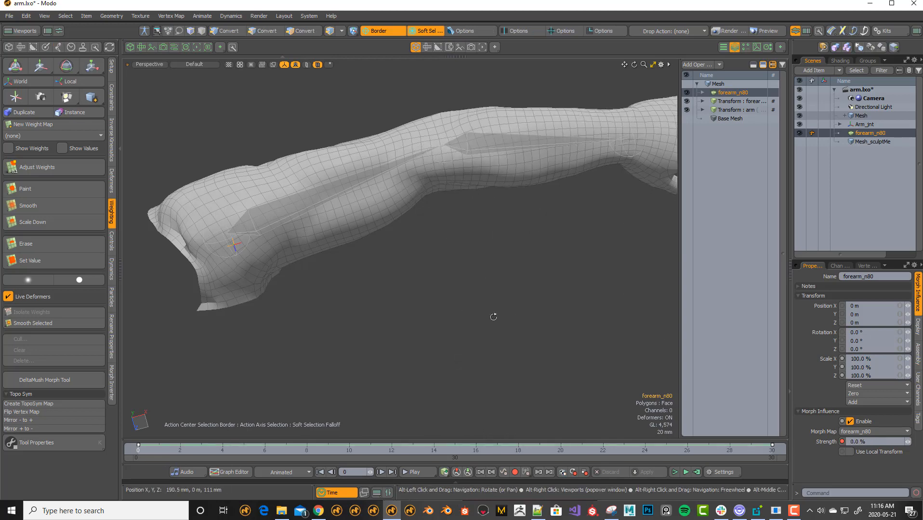
{"action": "left_click_drag", "start_coordinate": [493, 319], "coordinate": [434, 323], "text": "alt"}
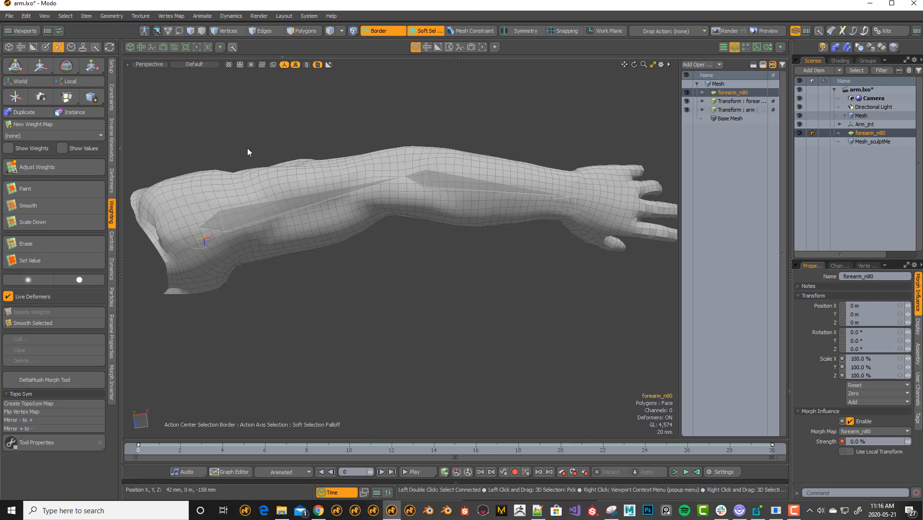
{"action": "left_click_drag", "start_coordinate": [248, 150], "coordinate": [437, 315], "text": "alt"}
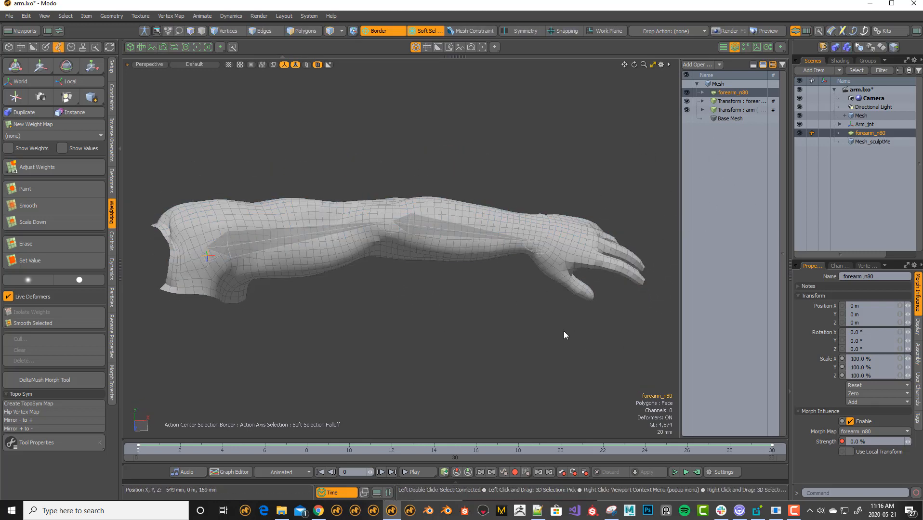
{"action": "left_click_drag", "start_coordinate": [564, 331], "coordinate": [517, 351], "text": "alt"}
{"action": "left_click_drag", "start_coordinate": [498, 448], "coordinate": [774, 450]}
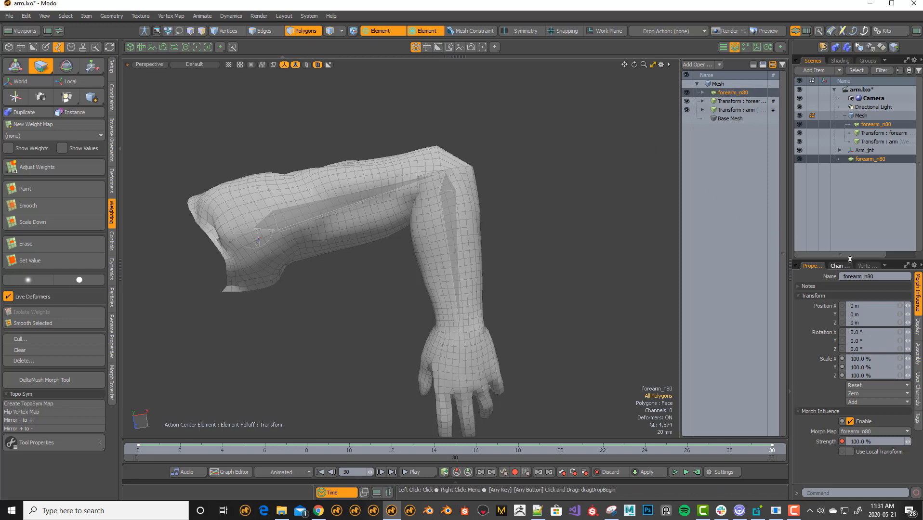
Select the forearm_n80 morph map, try the transform tool on the bent arm, and drop the tool.
{"action": "left_click", "coordinate": [865, 266]}
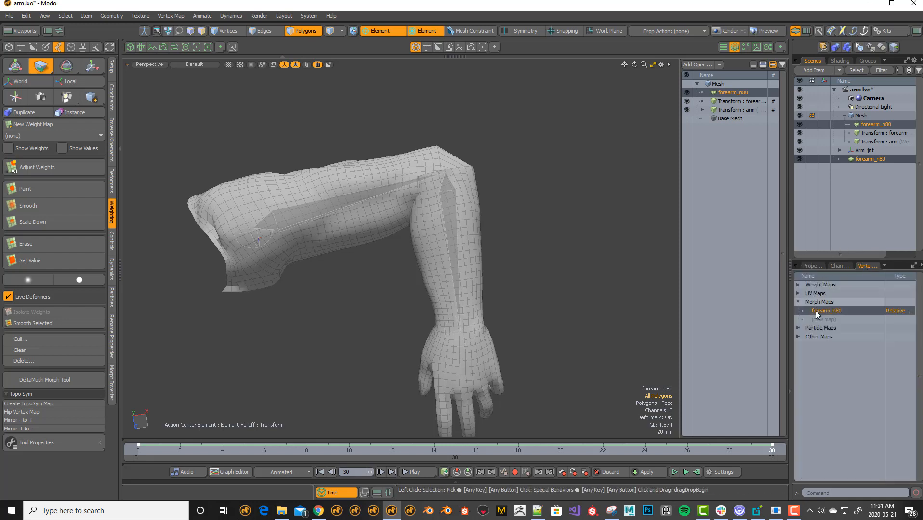
{"action": "left_click", "coordinate": [834, 310]}
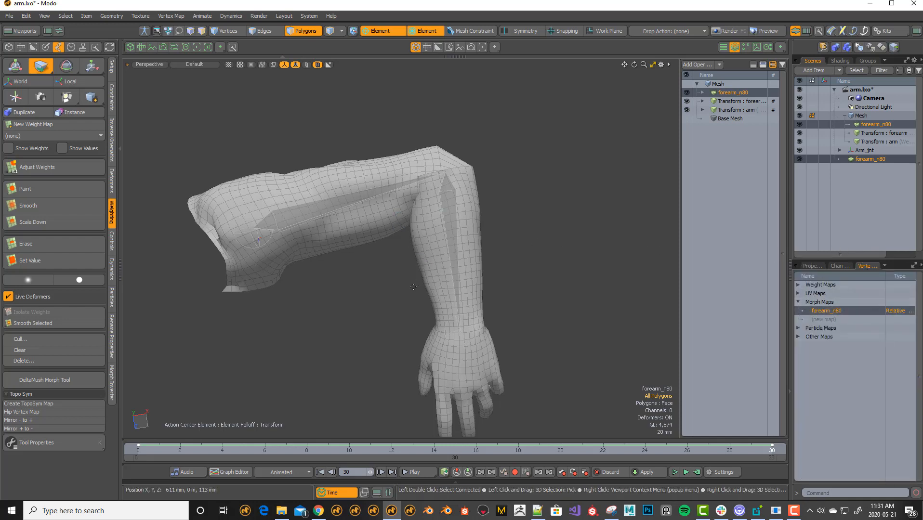
{"action": "mouse_move", "coordinate": [414, 287]}
{"action": "left_mouse_down"}
{"action": "mouse_move", "coordinate": [418, 308]}
{"action": "mouse_move", "coordinate": [422, 275]}
{"action": "left_mouse_up"}
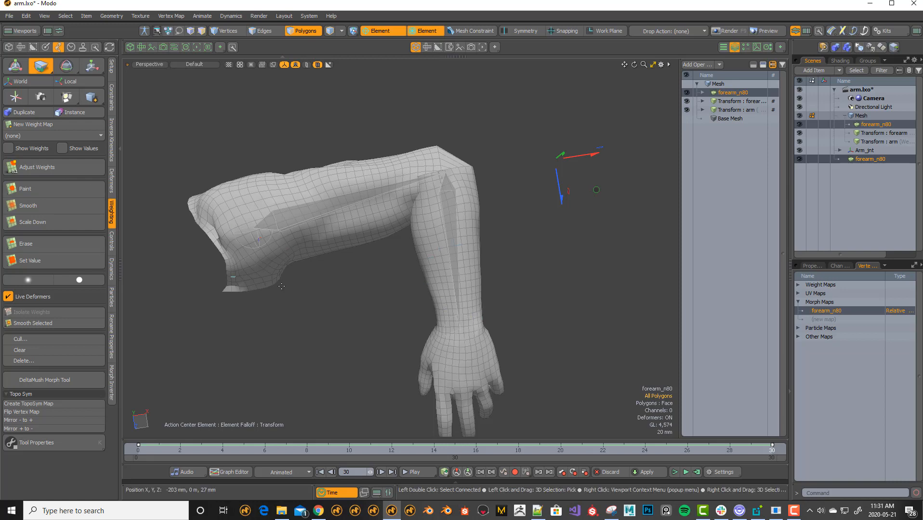
{"action": "key", "text": "space"}
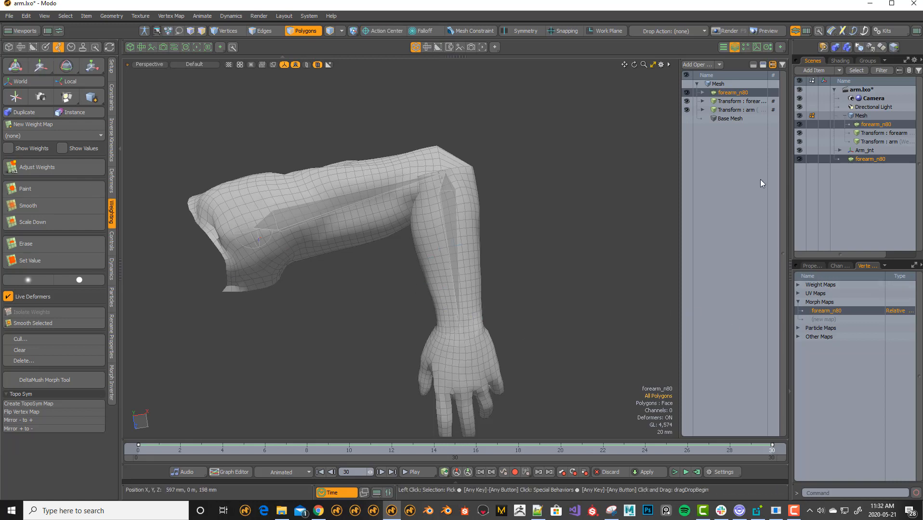
Extract the posed arm as a separate sculpt mesh with Morph Inverter and hide the original mesh.
{"action": "left_click", "coordinate": [112, 383]}
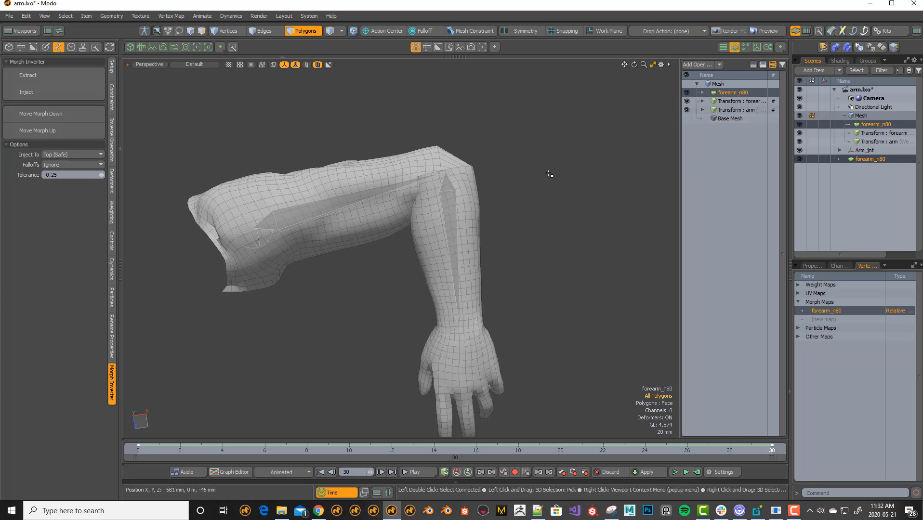
{"action": "left_click", "coordinate": [61, 79]}
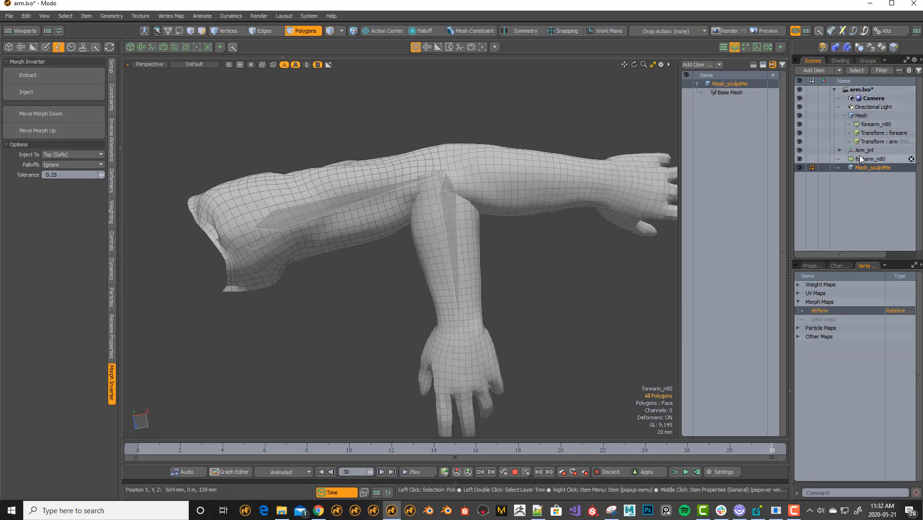
{"action": "left_click", "coordinate": [800, 115]}
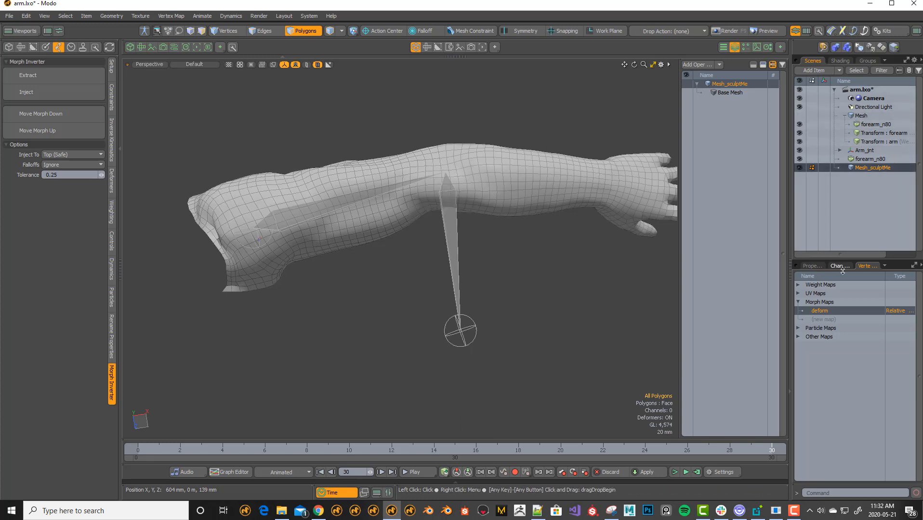
Switch the deform morph map of Mesh_sculptMe off and on to compare the base and bent shapes.
{"action": "left_click", "coordinate": [833, 313], "text": "ctrl"}
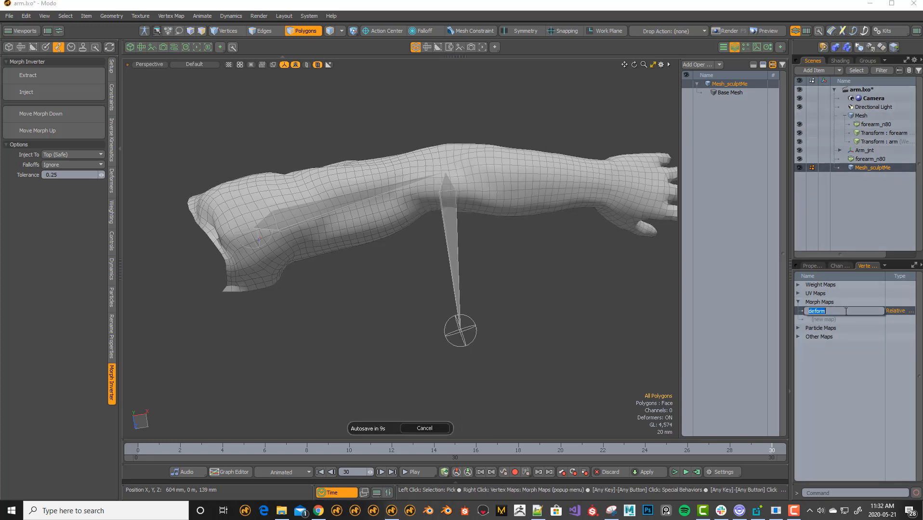
{"action": "left_click", "coordinate": [843, 312]}
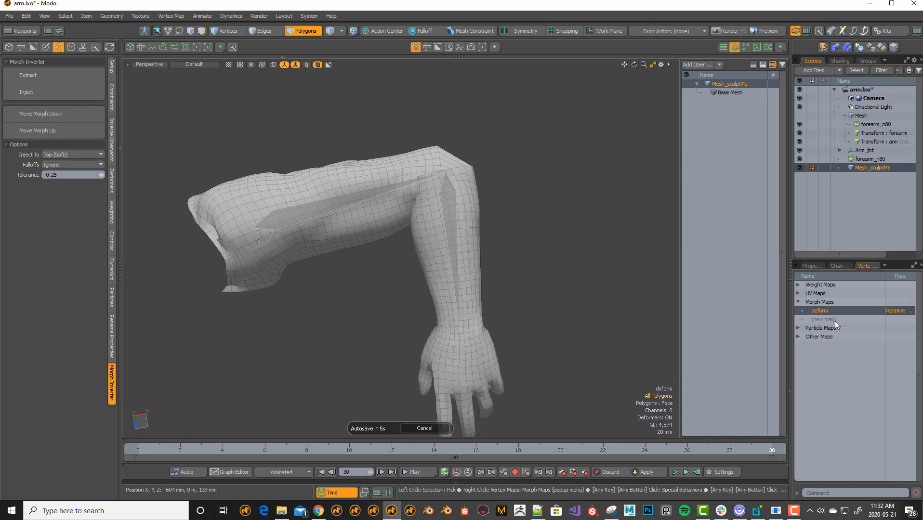
{"action": "left_click", "coordinate": [833, 313], "text": "ctrl"}
{"action": "left_click", "coordinate": [838, 313], "text": "ctrl"}
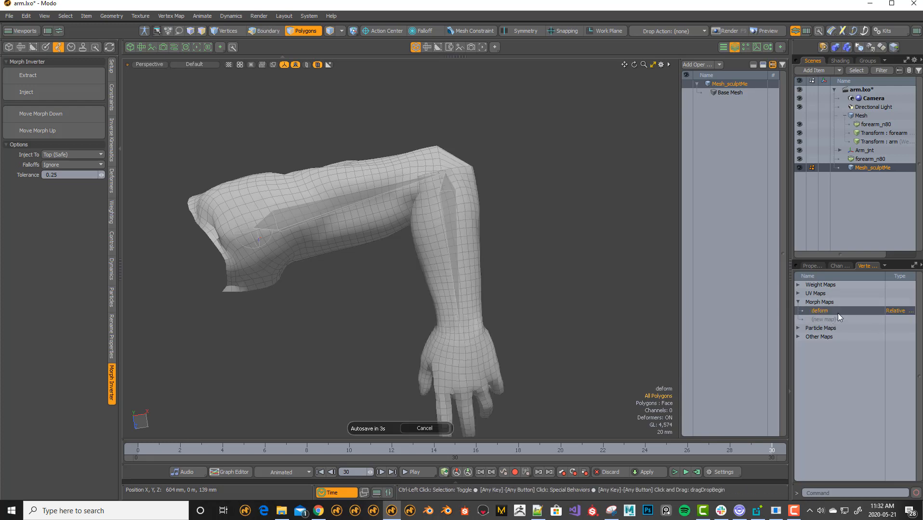
{"action": "left_click", "coordinate": [838, 313], "text": "ctrl"}
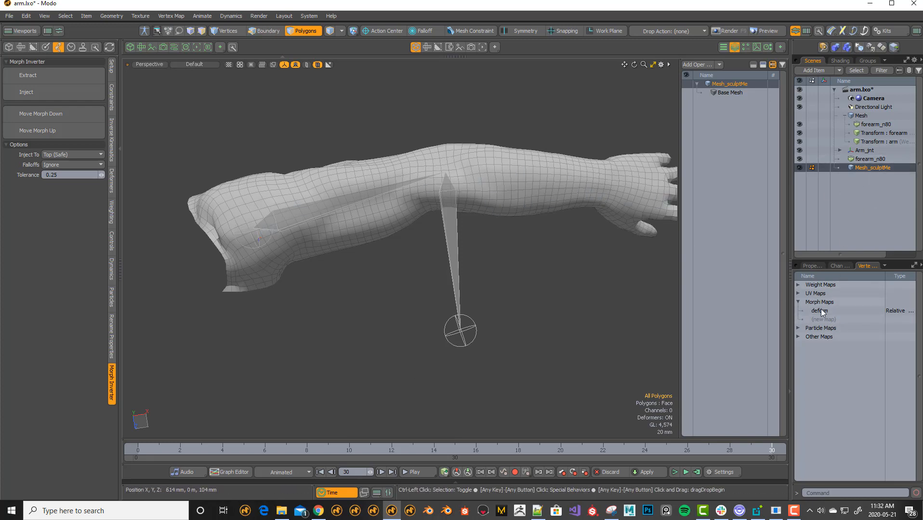
{"action": "left_click", "coordinate": [841, 311], "text": "ctrl"}
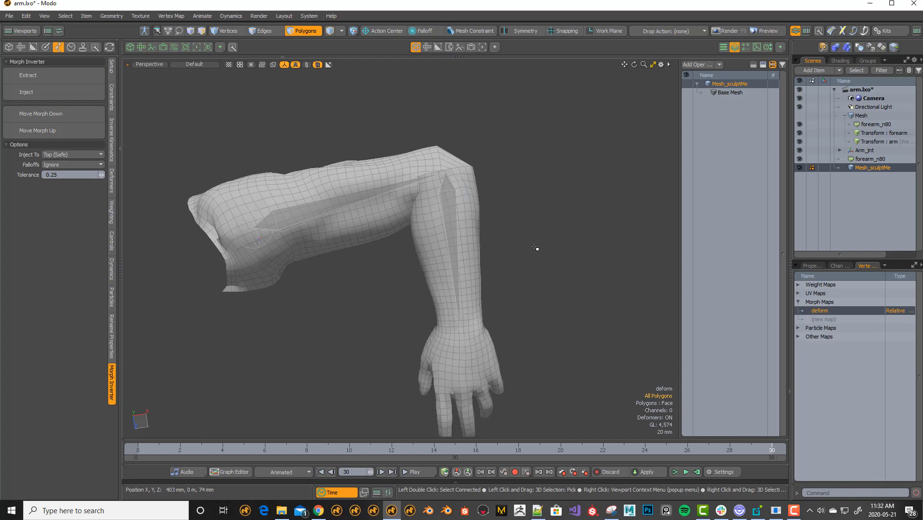
{"action": "left_click", "coordinate": [849, 311], "text": "ctrl"}
{"action": "left_click", "coordinate": [847, 310], "text": "ctrl"}
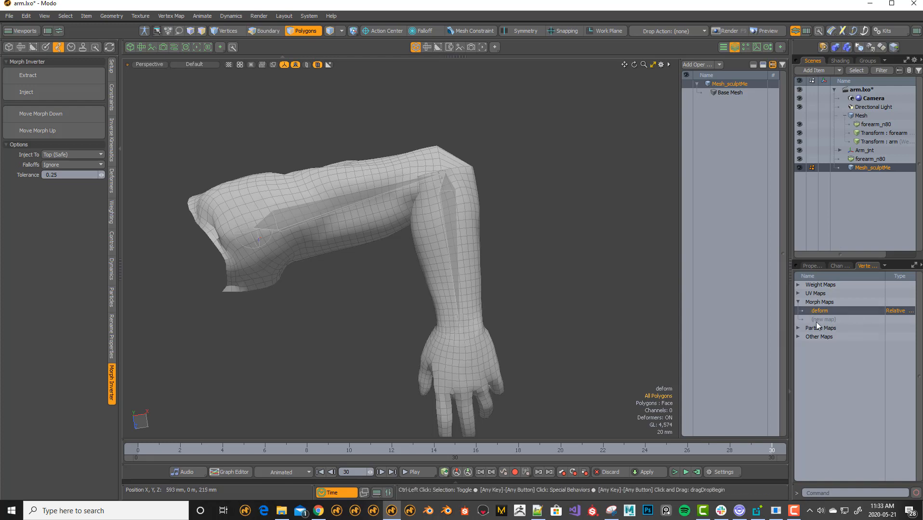
{"action": "left_click", "coordinate": [838, 312]}
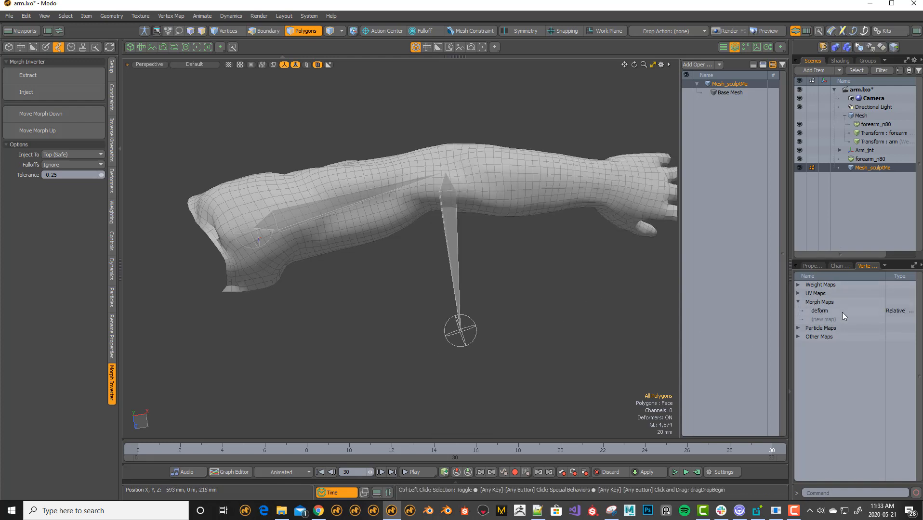
{"action": "left_click", "coordinate": [842, 312]}
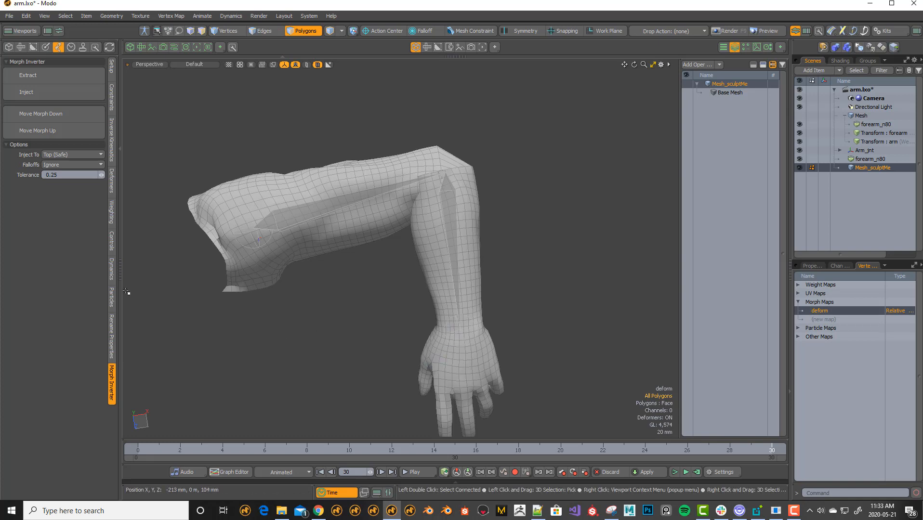
Smooth the inner crease and outer side of the bent elbow in the deform morph with the DeltaMush Morph Tool.
{"action": "left_click", "coordinate": [112, 218]}
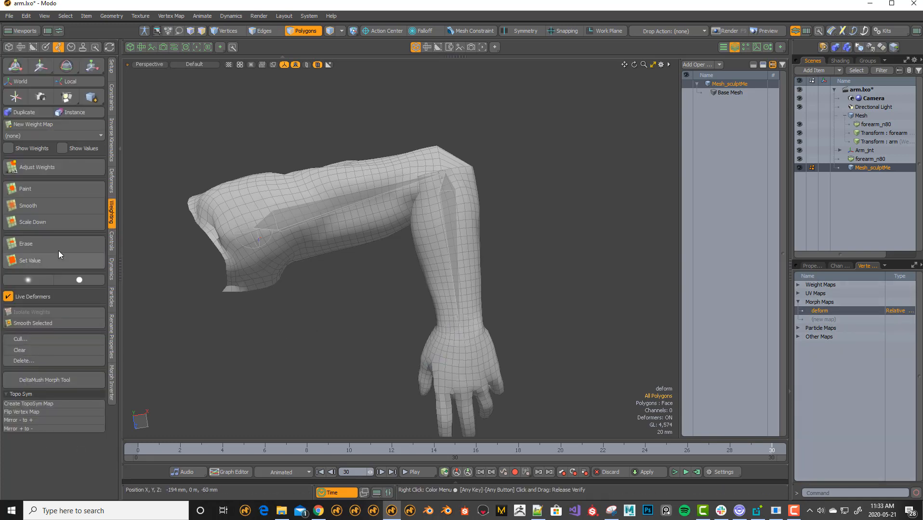
{"action": "left_click", "coordinate": [63, 380]}
{"action": "left_click_drag", "start_coordinate": [504, 260], "coordinate": [429, 274], "text": "alt"}
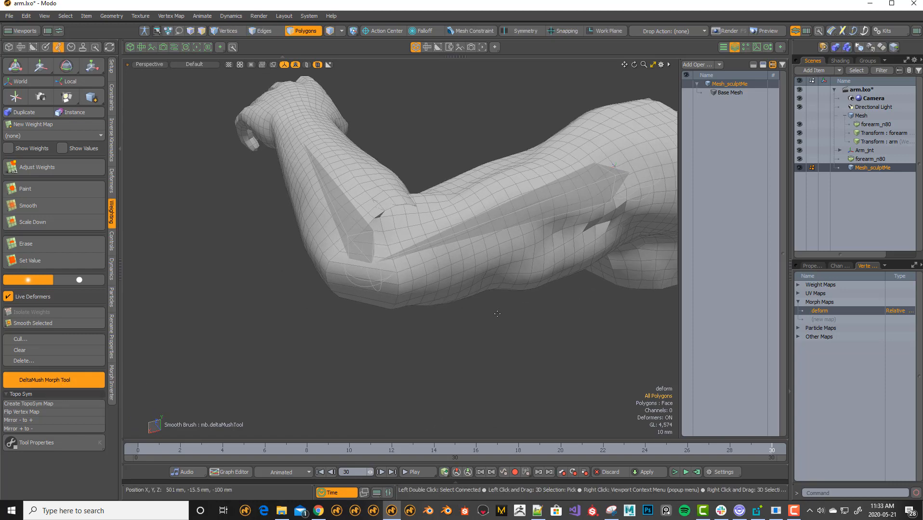
{"action": "left_click_drag", "start_coordinate": [462, 325], "coordinate": [494, 348], "text": "alt"}
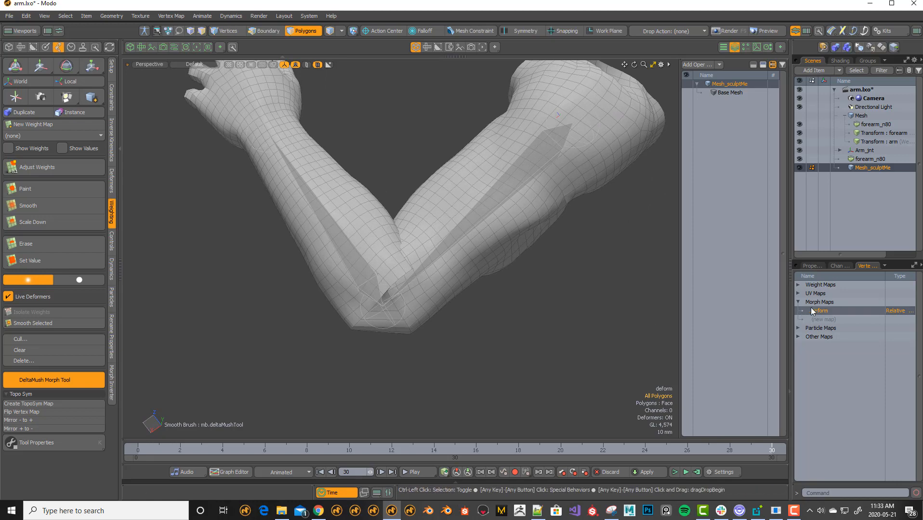
{"action": "left_click", "coordinate": [820, 311]}
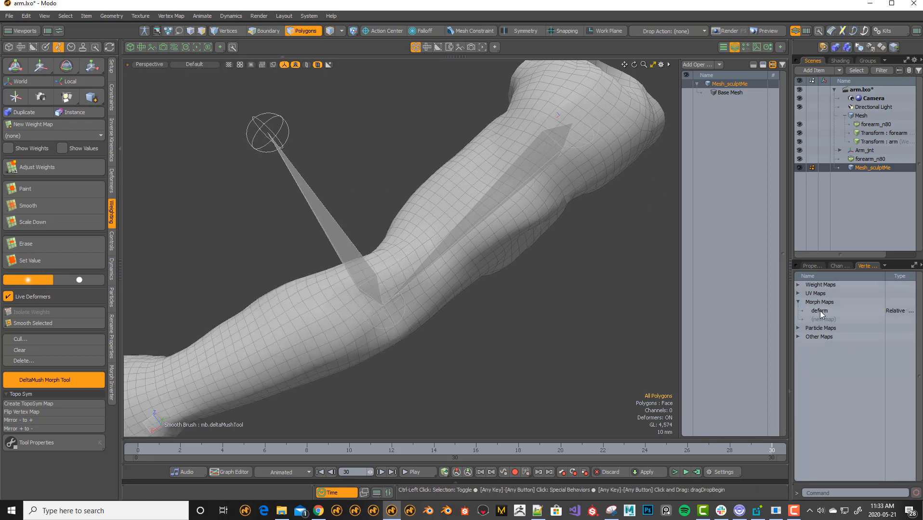
{"action": "left_click", "coordinate": [842, 311]}
{"action": "mouse_move", "coordinate": [460, 366]}
{"action": "left_mouse_down", "text": "alt"}
{"action": "mouse_move", "coordinate": [464, 374]}
{"action": "mouse_move", "coordinate": [488, 364]}
{"action": "mouse_move", "coordinate": [476, 346]}
{"action": "mouse_move", "coordinate": [515, 356]}
{"action": "mouse_move", "coordinate": [531, 344]}
{"action": "mouse_move", "coordinate": [515, 344]}
{"action": "mouse_move", "coordinate": [435, 293]}
{"action": "mouse_move", "coordinate": [419, 313]}
{"action": "mouse_move", "coordinate": [455, 343]}
{"action": "mouse_move", "coordinate": [445, 360]}
{"action": "mouse_move", "coordinate": [501, 347]}
{"action": "mouse_move", "coordinate": [409, 255]}
{"action": "mouse_move", "coordinate": [405, 270]}
{"action": "mouse_move", "coordinate": [414, 250]}
{"action": "mouse_move", "coordinate": [398, 240]}
{"action": "left_mouse_up", "text": "alt"}
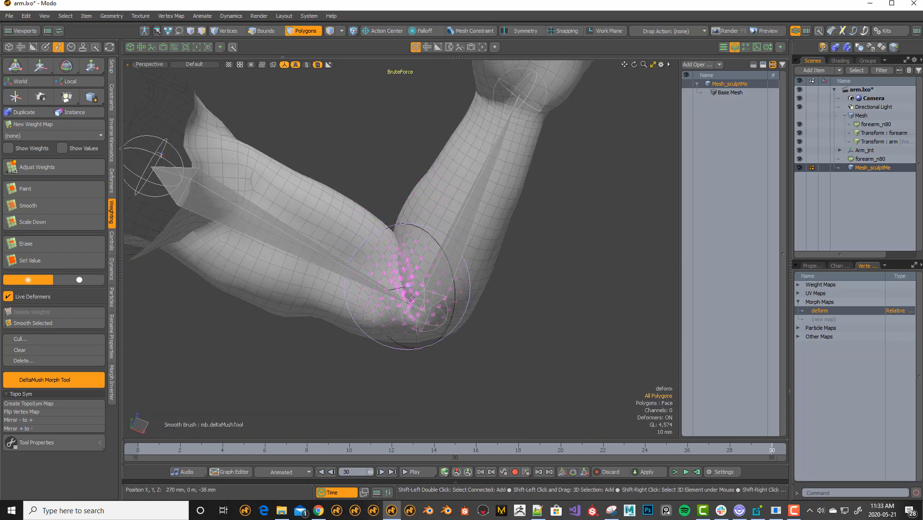
{"action": "left_click_drag", "start_coordinate": [411, 297], "coordinate": [412, 258], "text": "alt"}
{"action": "left_click_drag", "start_coordinate": [548, 276], "coordinate": [422, 281], "text": "alt"}
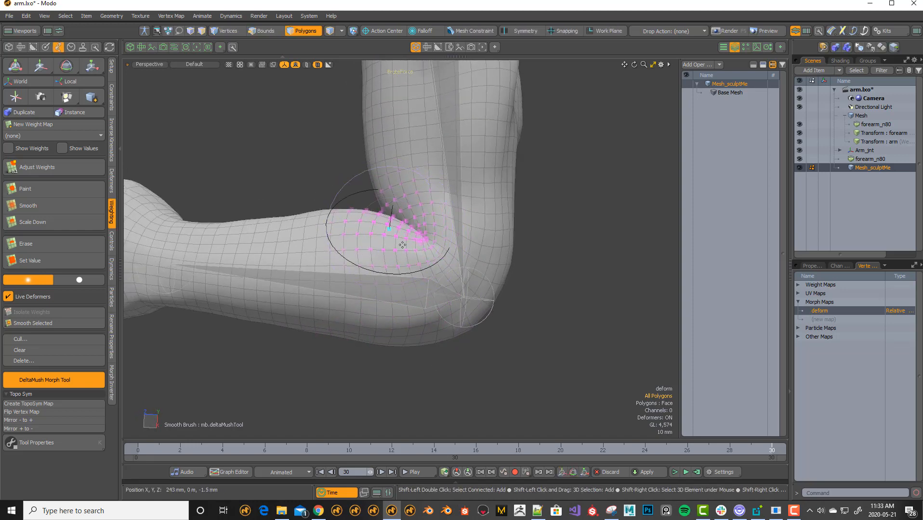
{"action": "mouse_move", "coordinate": [402, 245]}
{"action": "left_mouse_down", "text": "alt"}
{"action": "mouse_move", "coordinate": [404, 306]}
{"action": "mouse_move", "coordinate": [416, 255]}
{"action": "mouse_move", "coordinate": [417, 276]}
{"action": "mouse_move", "coordinate": [404, 359]}
{"action": "mouse_move", "coordinate": [426, 332]}
{"action": "mouse_move", "coordinate": [575, 352]}
{"action": "mouse_move", "coordinate": [558, 366]}
{"action": "mouse_move", "coordinate": [521, 366]}
{"action": "mouse_move", "coordinate": [572, 341]}
{"action": "mouse_move", "coordinate": [534, 318]}
{"action": "mouse_move", "coordinate": [495, 314]}
{"action": "mouse_move", "coordinate": [487, 239]}
{"action": "left_mouse_up", "text": "alt"}
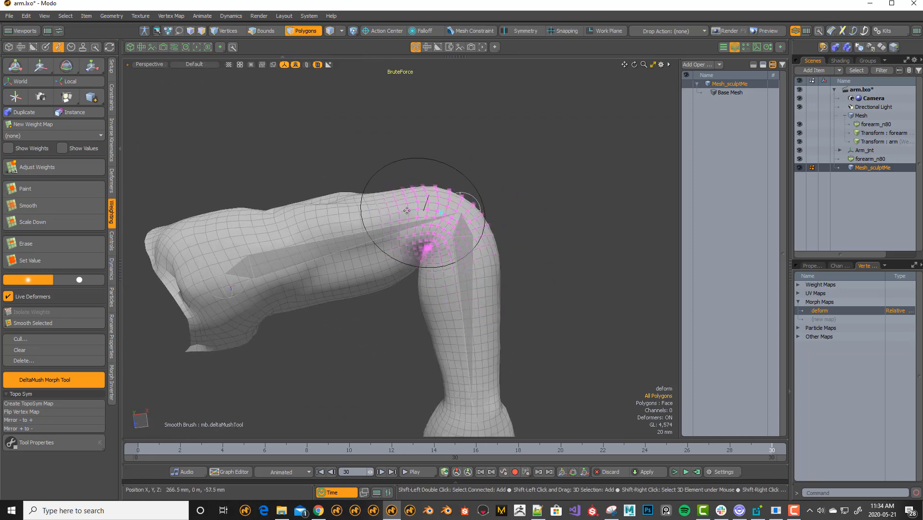
{"action": "mouse_move", "coordinate": [413, 264]}
{"action": "left_mouse_down", "text": "alt"}
{"action": "mouse_move", "coordinate": [427, 272]}
{"action": "mouse_move", "coordinate": [427, 350]}
{"action": "mouse_move", "coordinate": [423, 263]}
{"action": "mouse_move", "coordinate": [410, 323]}
{"action": "mouse_move", "coordinate": [369, 289]}
{"action": "left_mouse_up", "text": "alt"}
Try the sculpt Move brush on the bent elbow in the deform morph.
{"action": "left_click", "coordinate": [59, 47]}
{"action": "left_click", "coordinate": [46, 47]}
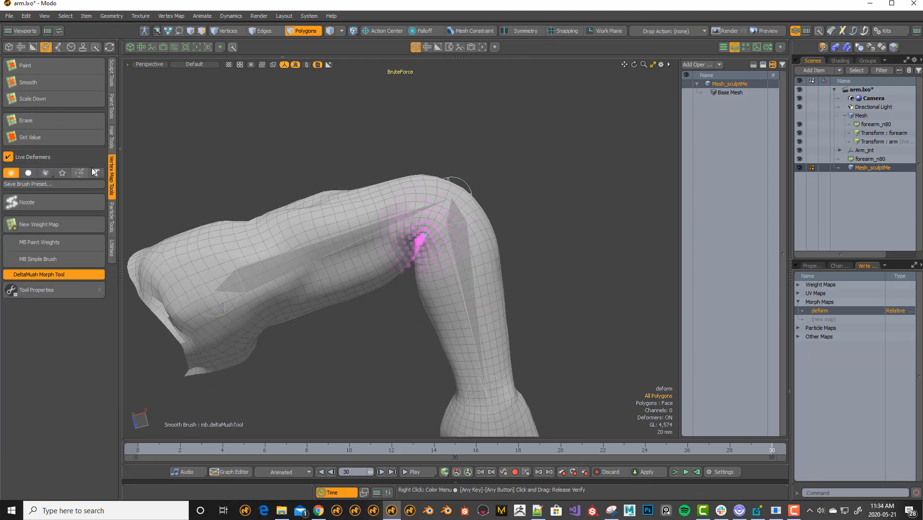
{"action": "left_click", "coordinate": [110, 83]}
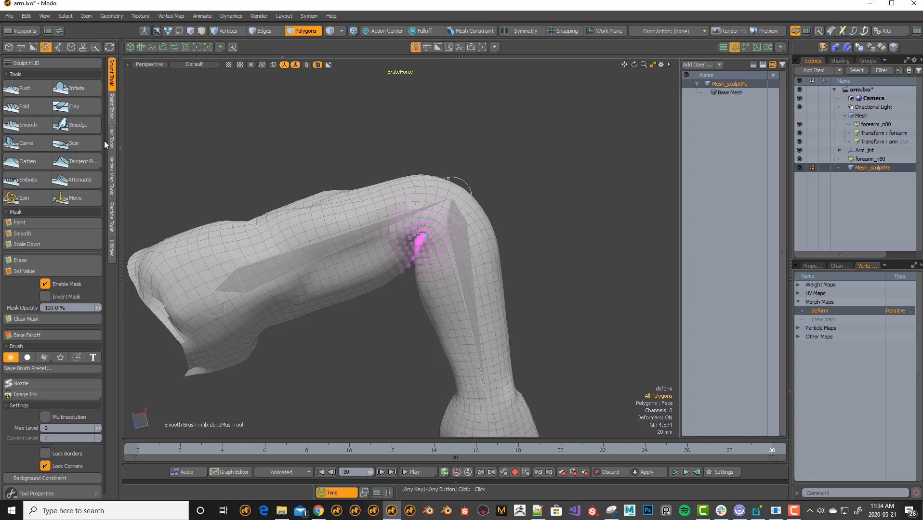
{"action": "left_click", "coordinate": [75, 198]}
{"action": "mouse_move", "coordinate": [463, 219]}
{"action": "left_mouse_down", "text": "alt"}
{"action": "mouse_move", "coordinate": [471, 204]}
{"action": "mouse_move", "coordinate": [450, 234]}
{"action": "left_mouse_up", "text": "alt"}
{"action": "key", "text": "space"}
{"action": "left_click_drag", "start_coordinate": [530, 242], "coordinate": [435, 284], "text": "alt"}
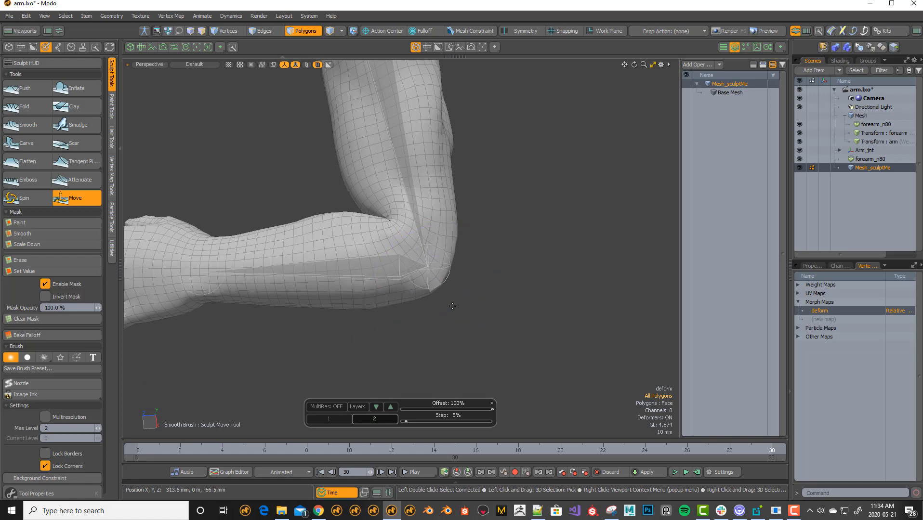
Reshape the elbow tip and the area around the inner crease with an element-falloff transform, and switch back to the sculpt Move brush.
{"action": "key", "text": "t"}
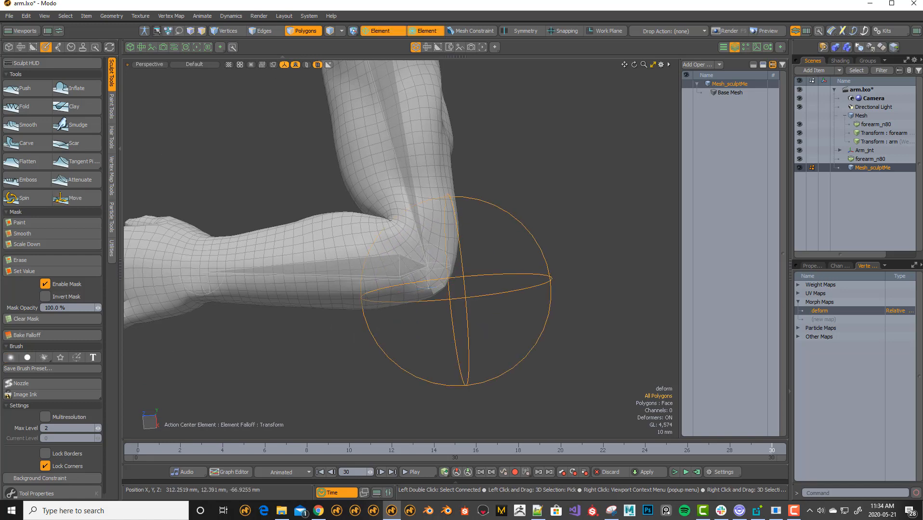
{"action": "left_click_drag", "start_coordinate": [413, 326], "coordinate": [481, 234], "text": "alt"}
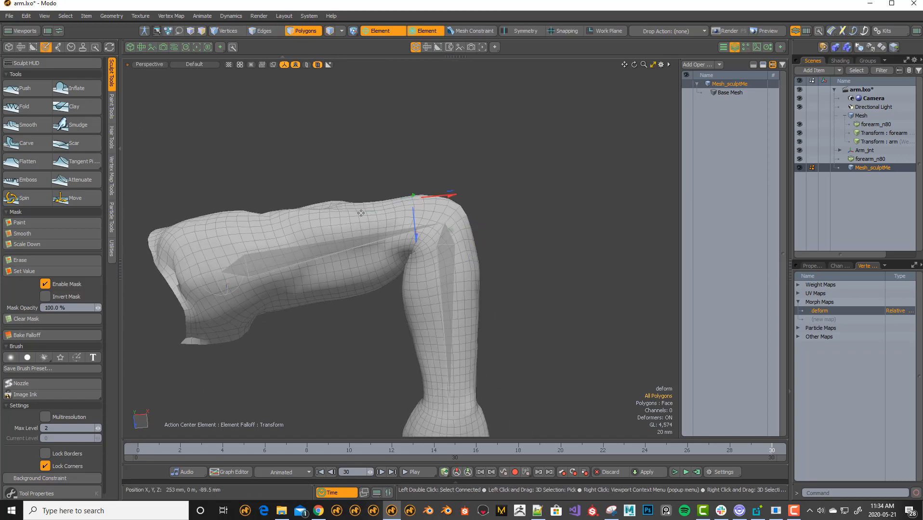
{"action": "left_click_drag", "start_coordinate": [355, 207], "coordinate": [329, 202]}
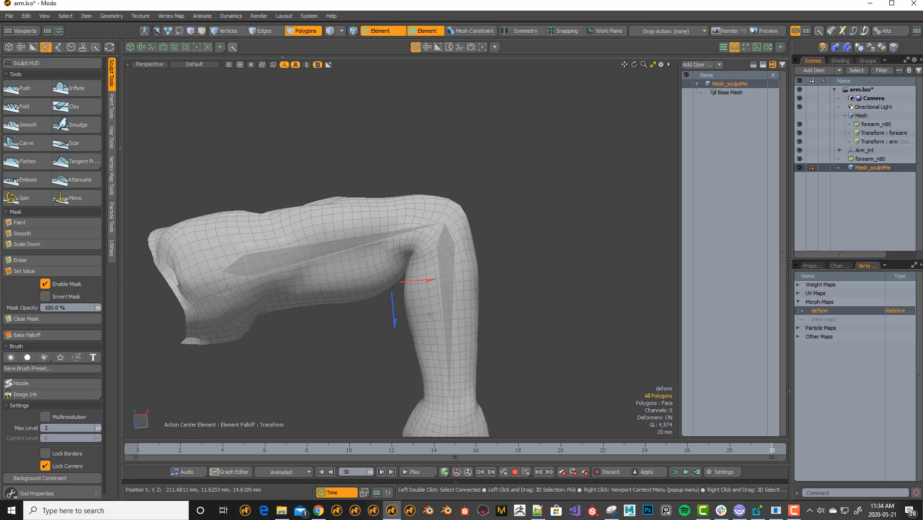
{"action": "left_click_drag", "start_coordinate": [357, 332], "coordinate": [371, 337], "text": "alt"}
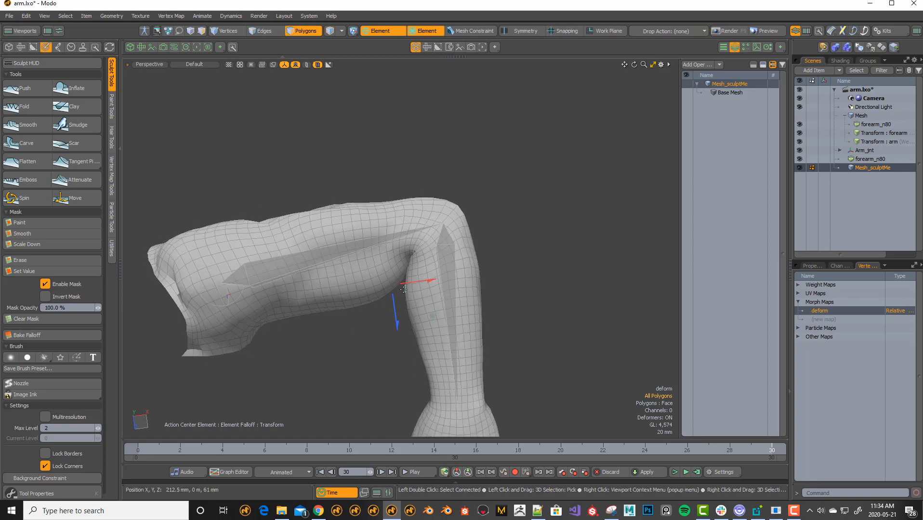
{"action": "left_click_drag", "start_coordinate": [391, 305], "coordinate": [543, 254], "text": "alt"}
{"action": "left_click_drag", "start_coordinate": [548, 308], "coordinate": [367, 288], "text": "alt"}
{"action": "left_click", "coordinate": [75, 198]}
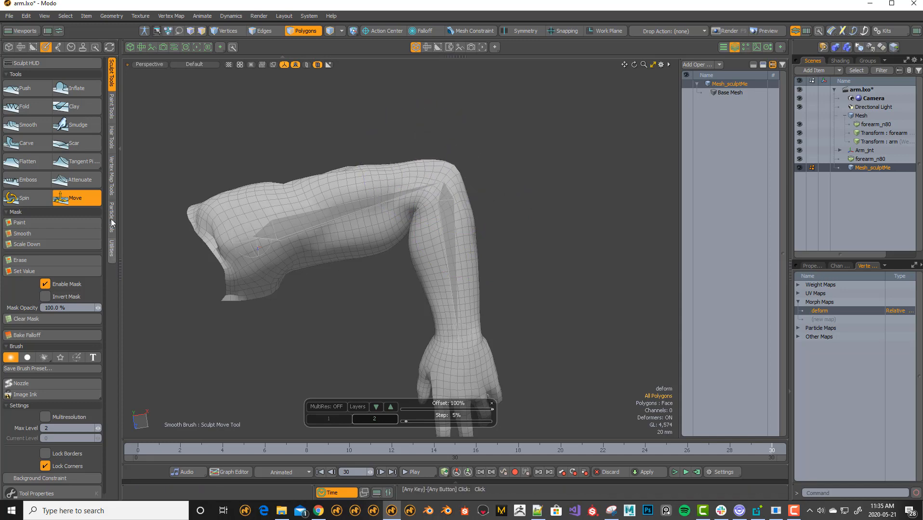
Bring up the Morph Inverter tools and toggle the deform morph map off and on to compare the base and corrected arm.
{"action": "left_click", "coordinate": [58, 47]}
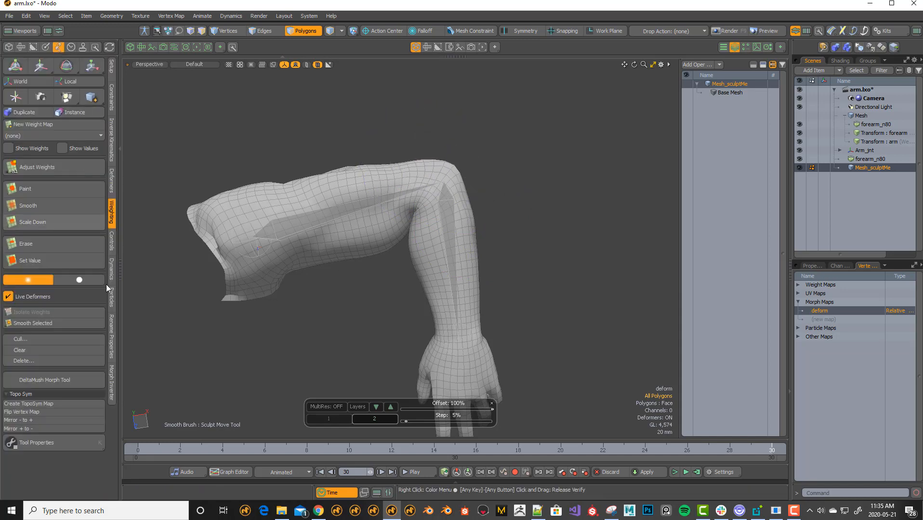
{"action": "left_click", "coordinate": [112, 384]}
{"action": "left_click_drag", "start_coordinate": [614, 289], "coordinate": [588, 291], "text": "alt"}
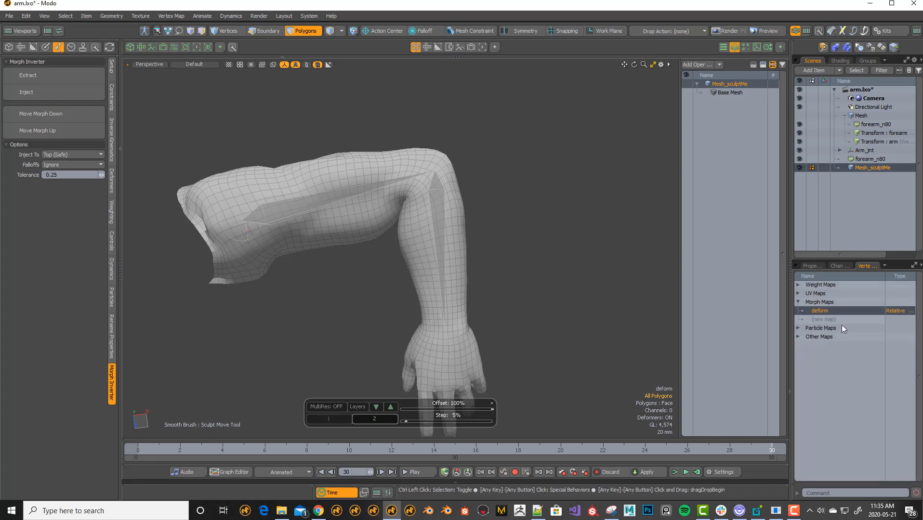
{"action": "left_click", "coordinate": [848, 313], "text": "ctrl"}
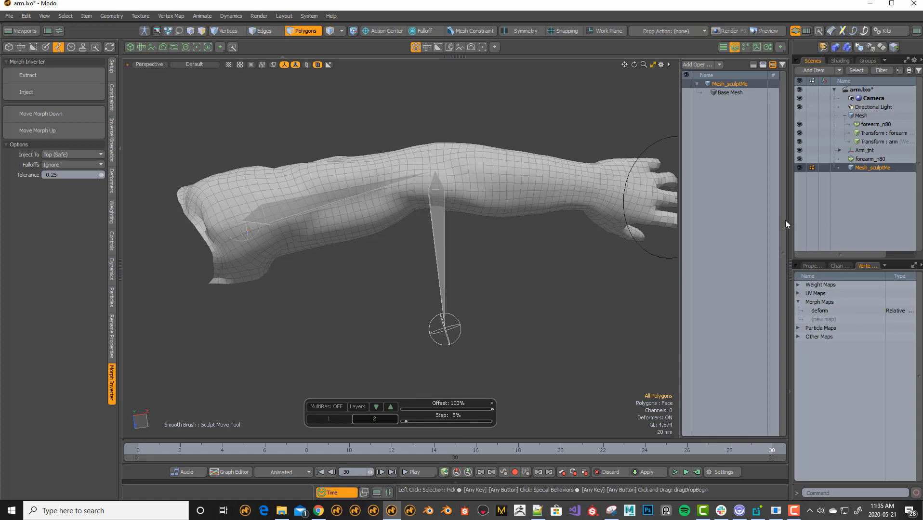
{"action": "left_click", "coordinate": [845, 311]}
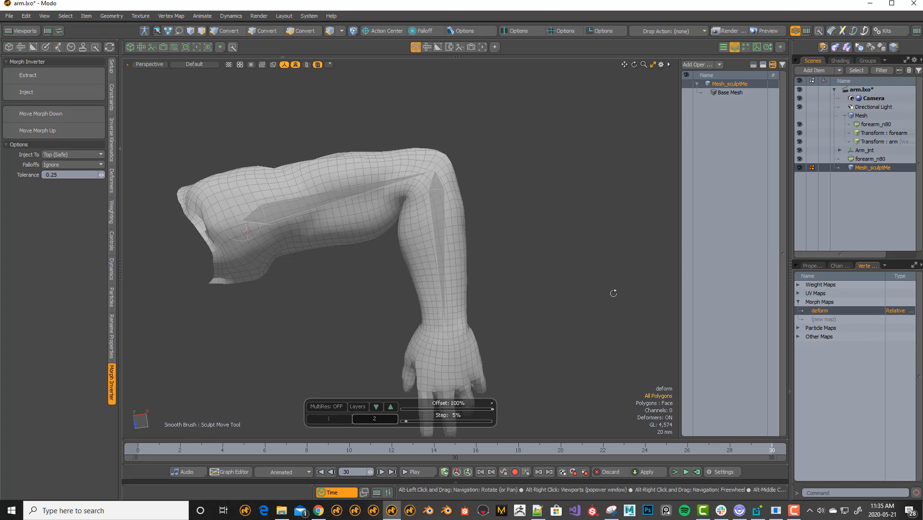
{"action": "left_click_drag", "start_coordinate": [612, 292], "coordinate": [642, 275], "text": "alt"}
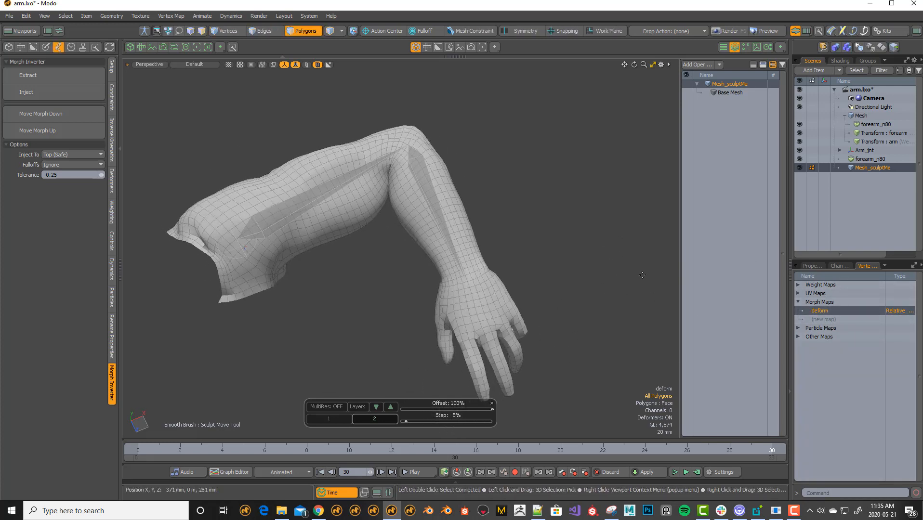
{"action": "left_click", "coordinate": [863, 311]}
{"action": "left_click", "coordinate": [863, 312]}
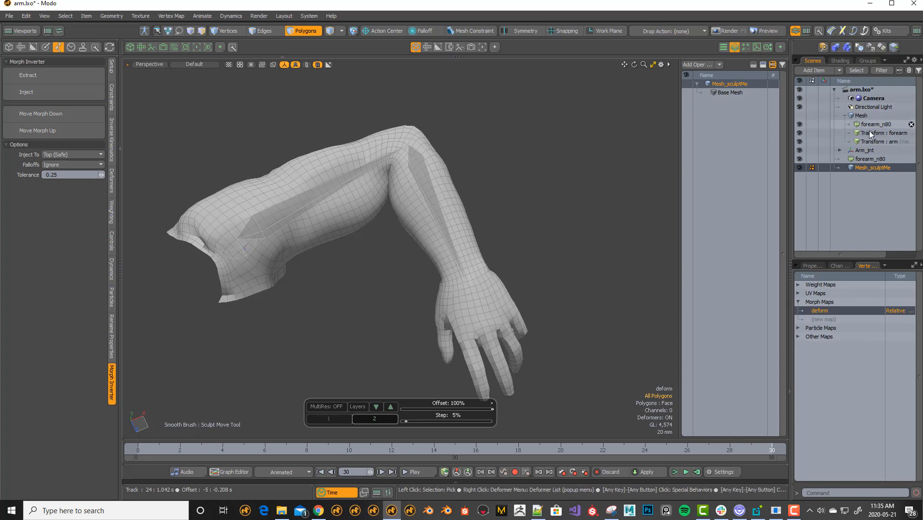
Examine the user channels of Mesh_sculptMe for its morph influence, source mesh and morph map.
{"action": "left_click", "coordinate": [813, 267]}
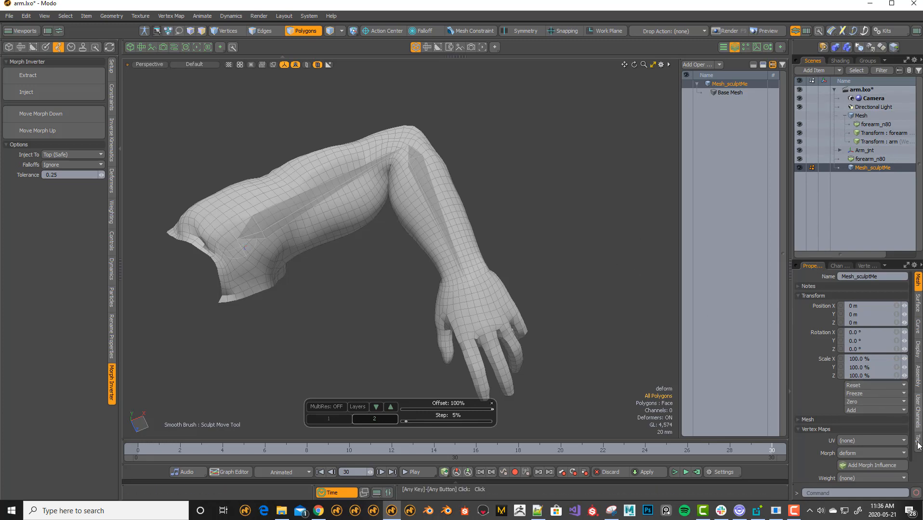
{"action": "left_click", "coordinate": [919, 415]}
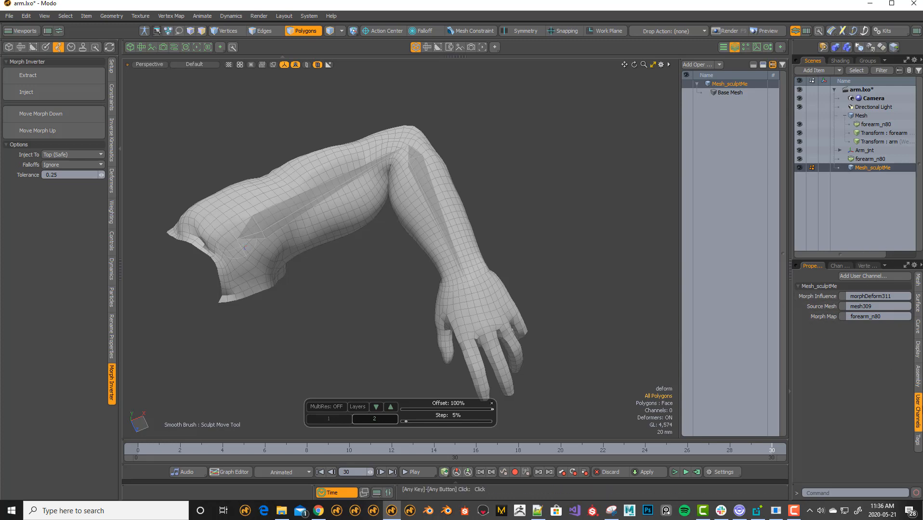
{"action": "left_click", "coordinate": [918, 280]}
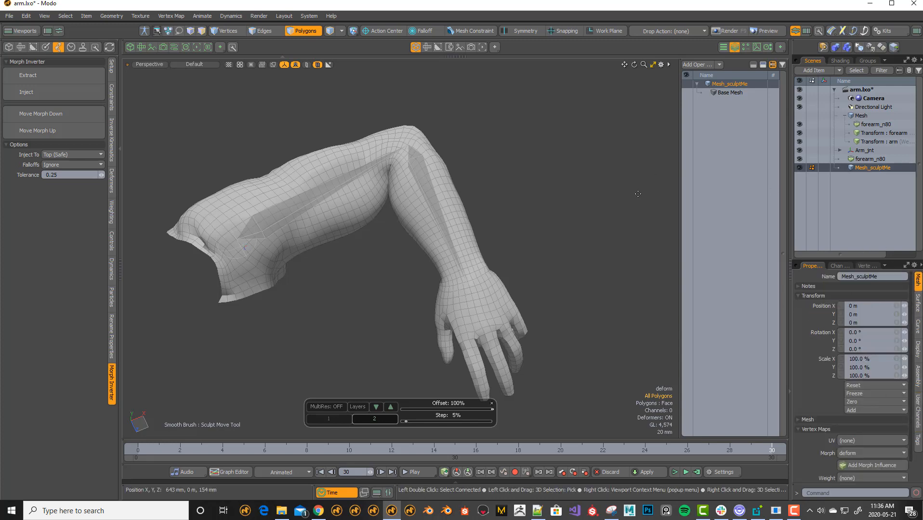
Inject the sculpted arm shape back into the forearm_n80 morph with Morph Inverter and show the original Mesh.
{"action": "left_click", "coordinate": [55, 94]}
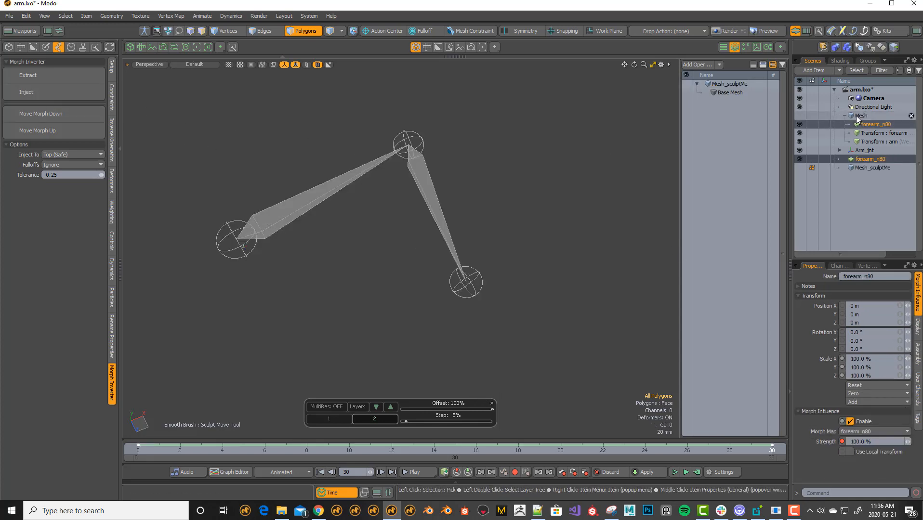
{"action": "left_click", "coordinate": [799, 115]}
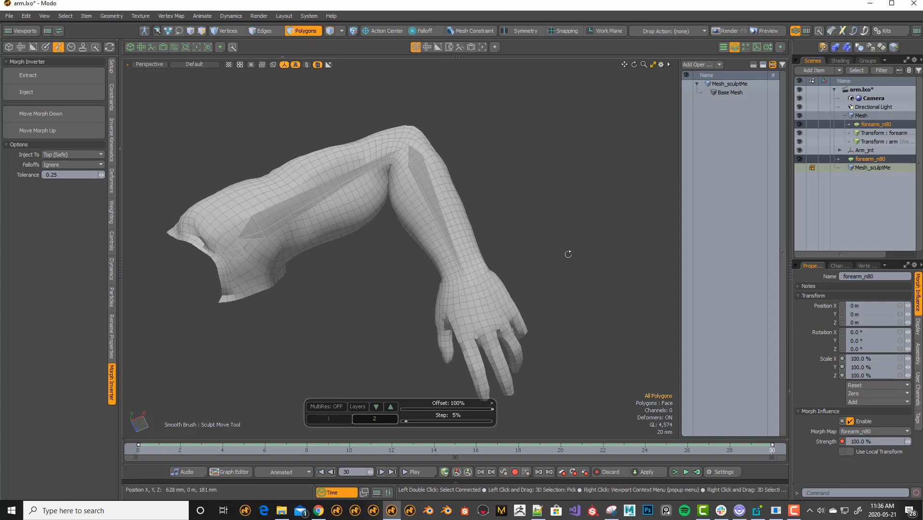
{"action": "left_click_drag", "start_coordinate": [568, 253], "coordinate": [588, 244], "text": "alt"}
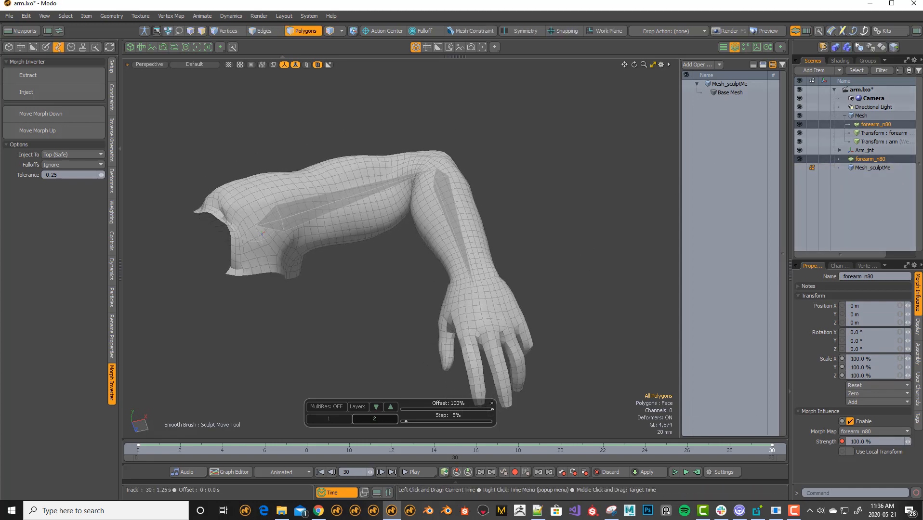
Scrub the animation near frame 30 to examine how the elbow correction deforms on the original mesh.
{"action": "mouse_move", "coordinate": [772, 449]}
{"action": "left_mouse_down"}
{"action": "mouse_move", "coordinate": [231, 449]}
{"action": "mouse_move", "coordinate": [773, 449]}
{"action": "left_mouse_up"}
{"action": "left_click_drag", "start_coordinate": [519, 292], "coordinate": [564, 318], "text": "alt"}
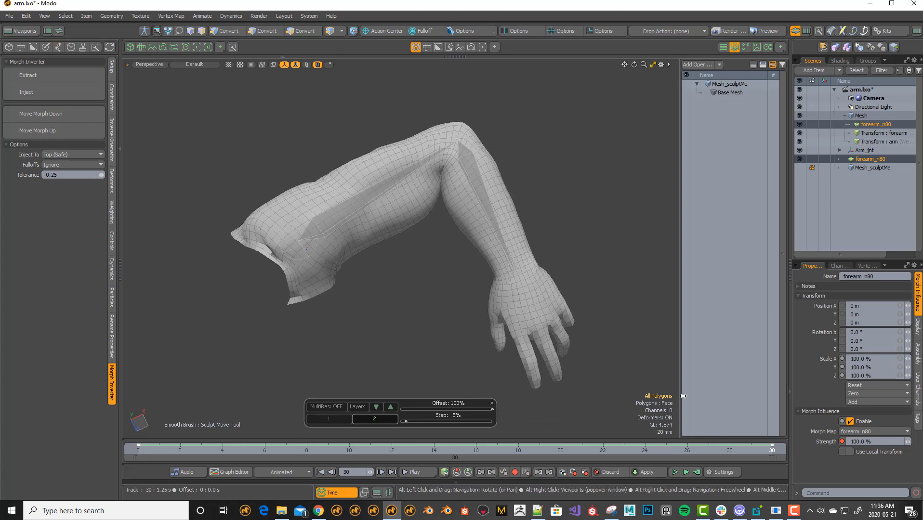
{"action": "left_click_drag", "start_coordinate": [771, 454], "coordinate": [730, 453]}
{"action": "mouse_move", "coordinate": [445, 319]}
{"action": "left_mouse_down", "text": "alt"}
{"action": "mouse_move", "coordinate": [433, 315]}
{"action": "mouse_move", "coordinate": [445, 303]}
{"action": "mouse_move", "coordinate": [449, 325]}
{"action": "mouse_move", "coordinate": [442, 311]}
{"action": "left_mouse_up", "text": "alt"}
{"action": "left_click_drag", "start_coordinate": [622, 358], "coordinate": [619, 345], "text": "alt"}
{"action": "left_click_drag", "start_coordinate": [713, 454], "coordinate": [772, 454]}
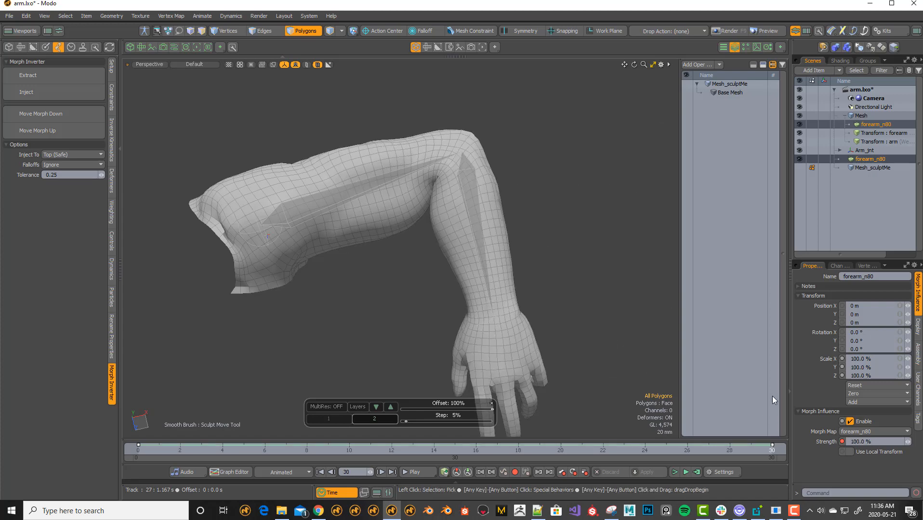
Select the forearm_n80 morph influence under Mesh and scrub the arm's bend animation to check the correction.
{"action": "left_click", "coordinate": [867, 117]}
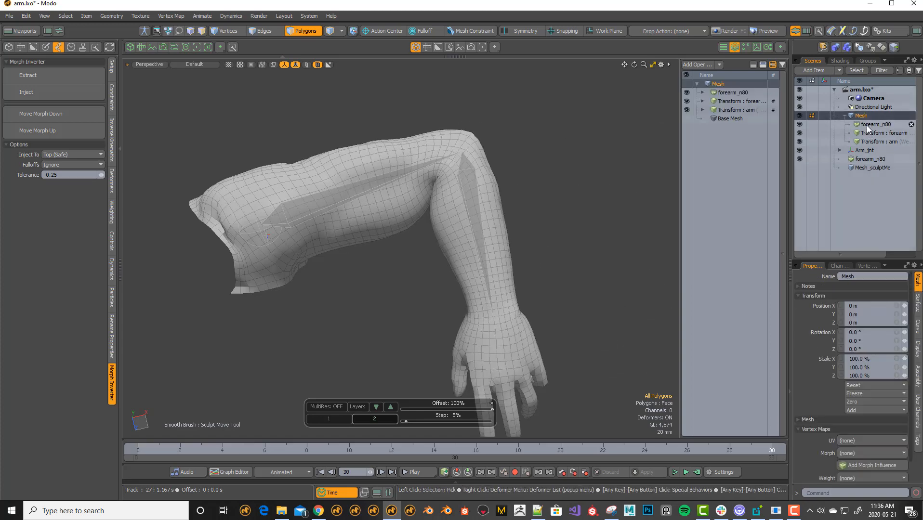
{"action": "left_click", "coordinate": [867, 124]}
{"action": "left_click_drag", "start_coordinate": [585, 243], "coordinate": [619, 265], "text": "alt"}
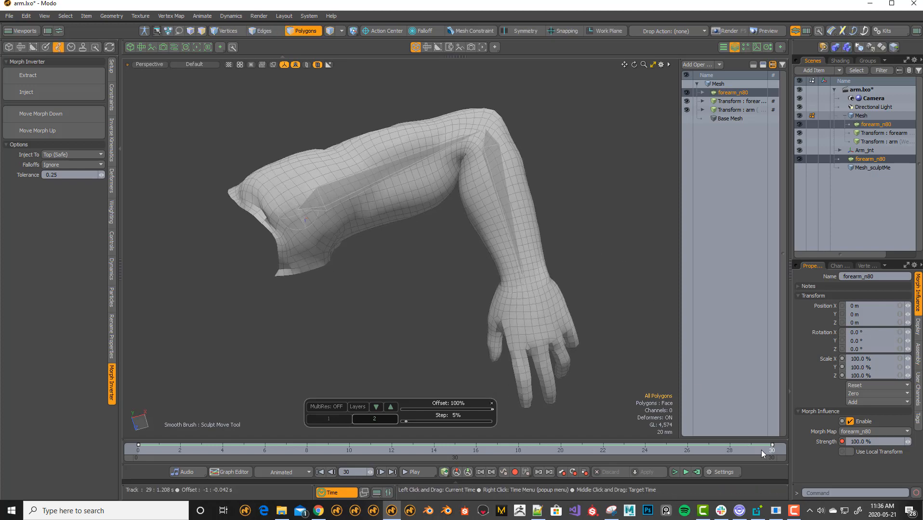
{"action": "left_click_drag", "start_coordinate": [755, 451], "coordinate": [243, 451]}
{"action": "left_click_drag", "start_coordinate": [474, 316], "coordinate": [464, 317], "text": "alt"}
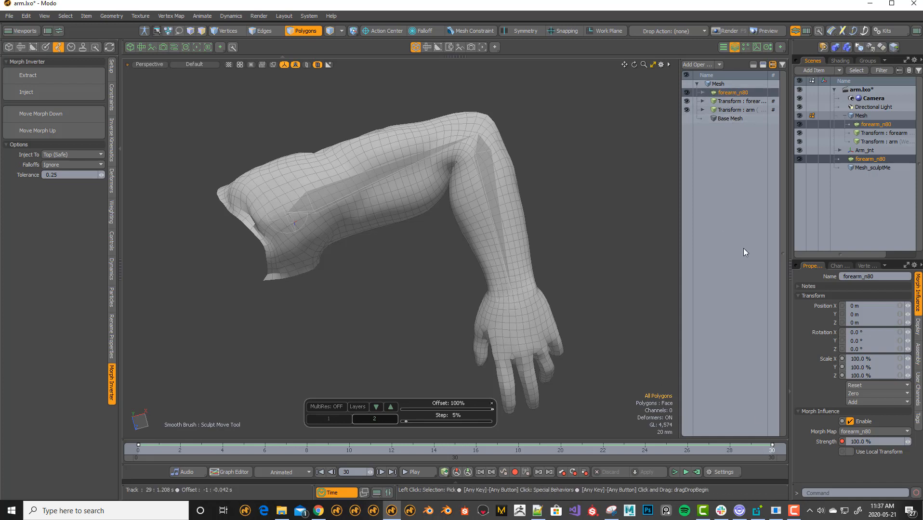
Try placing the forearm_n80 morph below the forearm transform in the deformer order, and return it to first place.
{"action": "mouse_move", "coordinate": [734, 93]}
{"action": "left_mouse_down"}
{"action": "mouse_move", "coordinate": [737, 114]}
{"action": "mouse_move", "coordinate": [736, 87]}
{"action": "mouse_move", "coordinate": [729, 92]}
{"action": "left_mouse_up"}
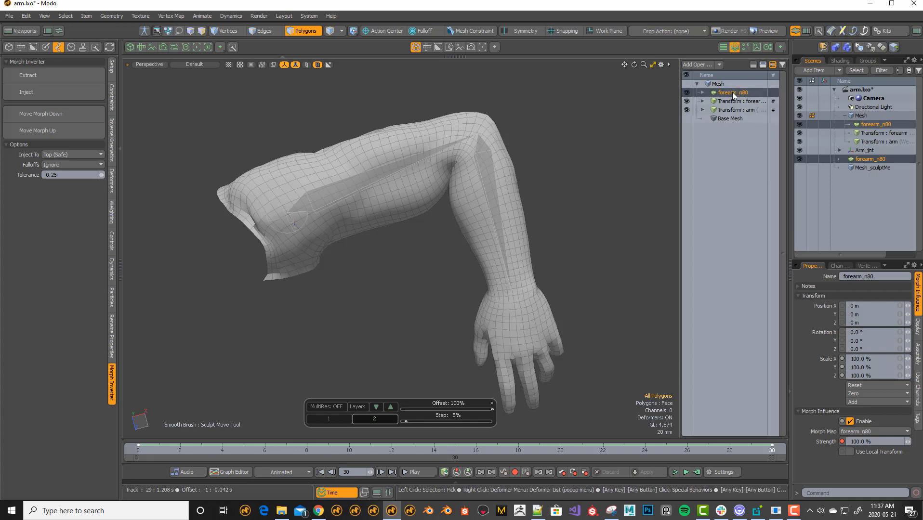
{"action": "left_click_drag", "start_coordinate": [732, 93], "coordinate": [736, 109]}
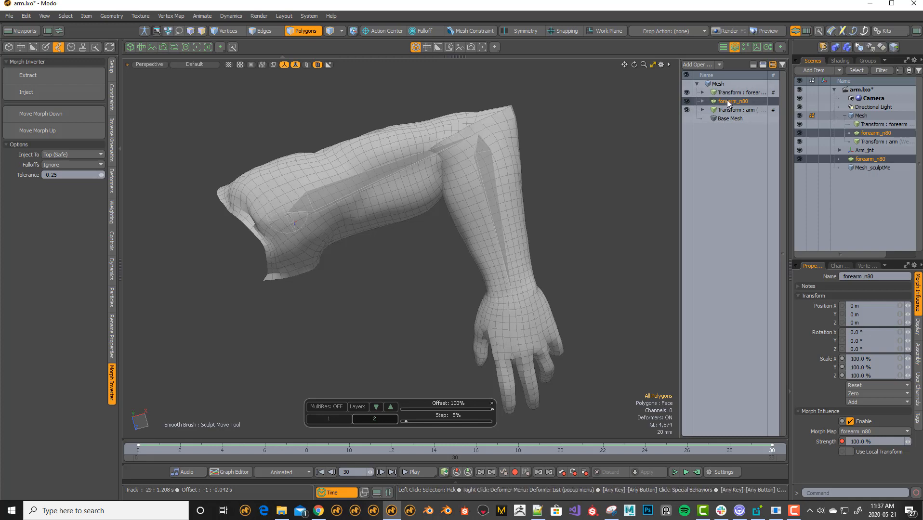
{"action": "left_click_drag", "start_coordinate": [728, 101], "coordinate": [729, 88]}
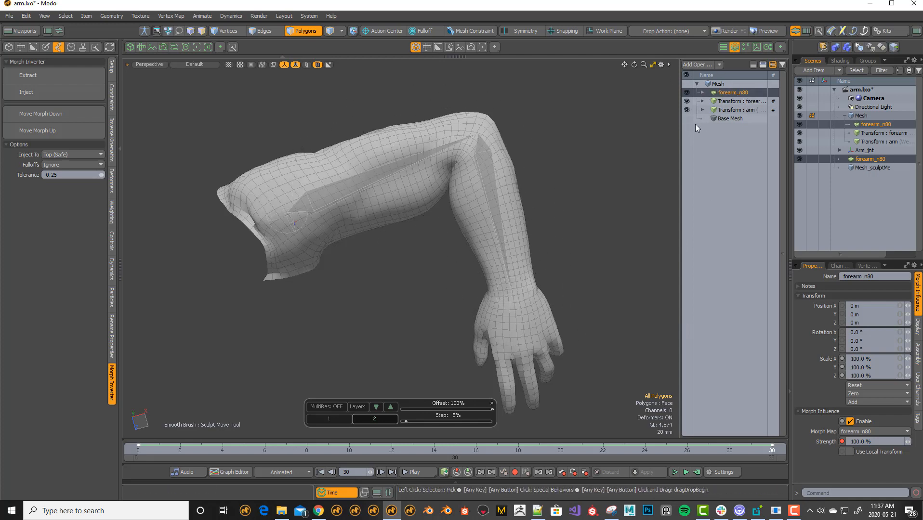
Try lowering forearm_n80 in the deformer order with Move Morph Down and by manual reordering, undoing each attempt.
{"action": "left_click", "coordinate": [58, 112]}
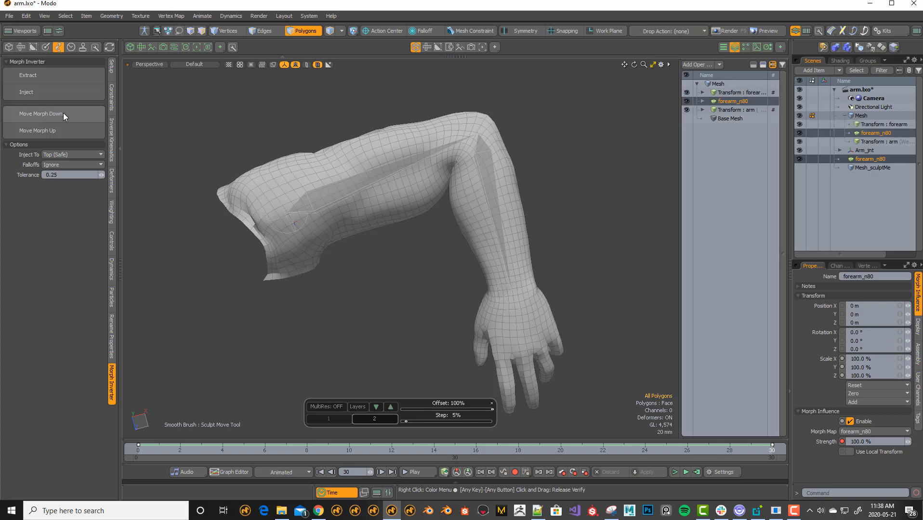
{"action": "left_click", "coordinate": [65, 115]}
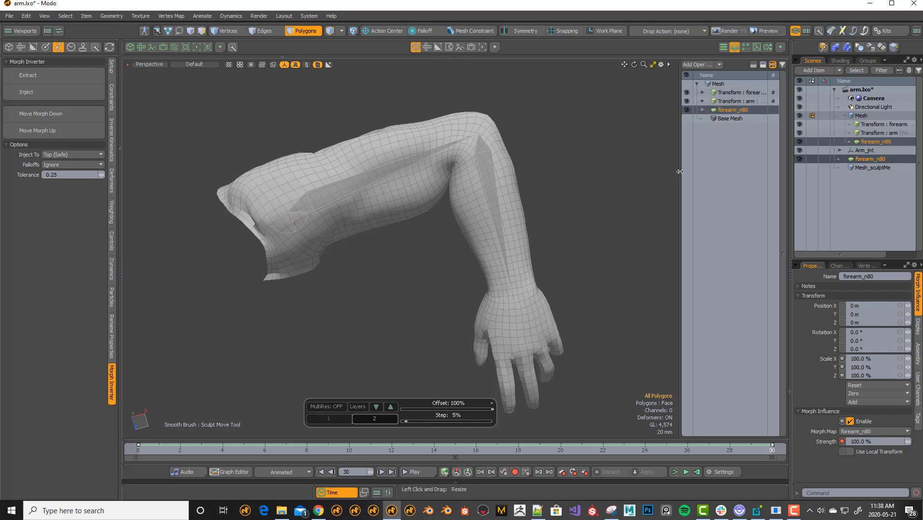
{"action": "key", "text": "ctrl+z"}
{"action": "key", "text": "ctrl+z"}
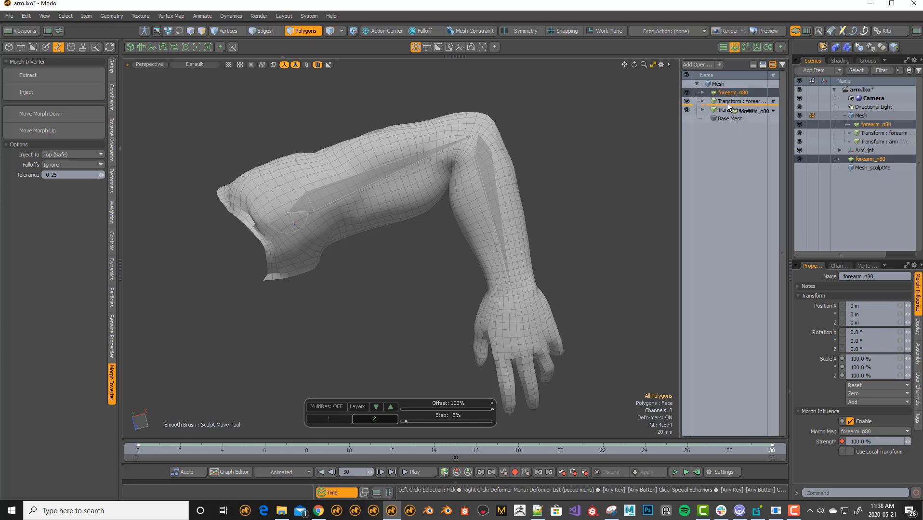
{"action": "left_click_drag", "start_coordinate": [732, 92], "coordinate": [734, 113]}
{"action": "key", "text": "ctrl+z"}
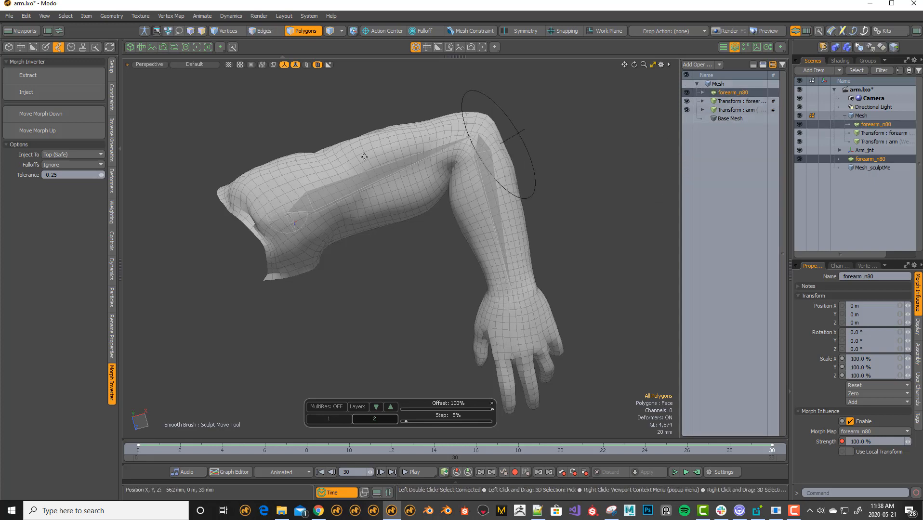
Move the forearm_n80 morph below both the forearm and arm transform deformers with two Move Morph Down operations.
{"action": "left_click", "coordinate": [61, 113]}
{"action": "left_click", "coordinate": [61, 115]}
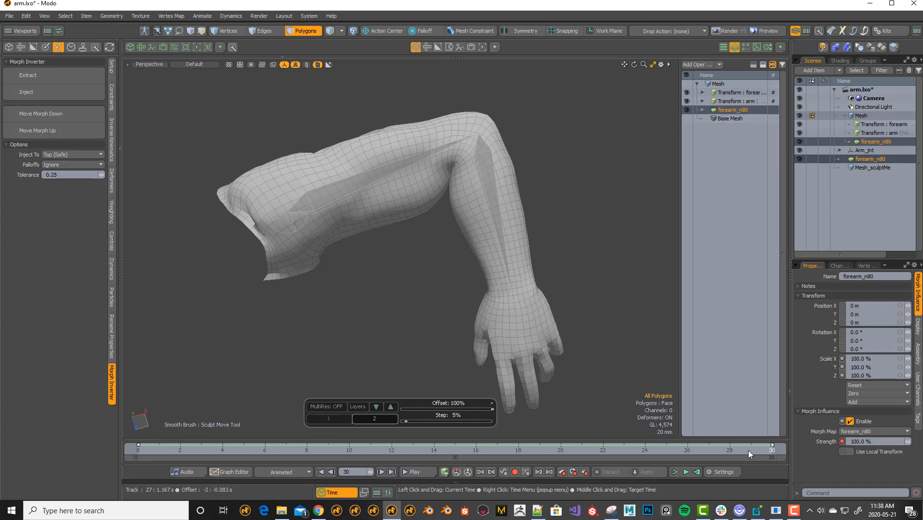
Scrub the last frames of the bend and examine the elbow from several angles with the morph in its new deformer position.
{"action": "mouse_move", "coordinate": [768, 449]}
{"action": "left_mouse_down"}
{"action": "mouse_move", "coordinate": [179, 450]}
{"action": "mouse_move", "coordinate": [772, 449]}
{"action": "left_mouse_up"}
{"action": "left_click_drag", "start_coordinate": [494, 332], "coordinate": [461, 326], "text": "alt"}
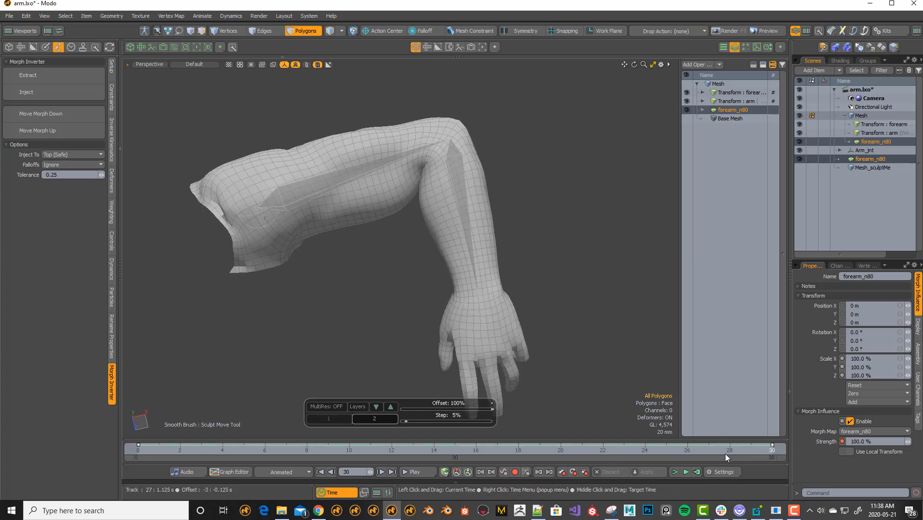
{"action": "left_click_drag", "start_coordinate": [724, 449], "coordinate": [771, 450]}
{"action": "left_click_drag", "start_coordinate": [519, 371], "coordinate": [602, 337], "text": "alt"}
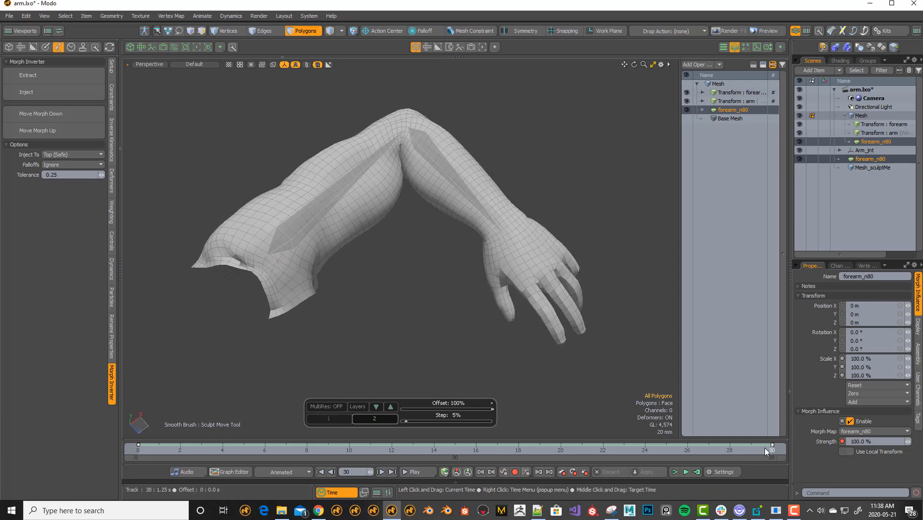
{"action": "mouse_move", "coordinate": [768, 449]}
{"action": "left_mouse_down"}
{"action": "mouse_move", "coordinate": [164, 449]}
{"action": "mouse_move", "coordinate": [772, 450]}
{"action": "left_mouse_up"}
{"action": "mouse_move", "coordinate": [585, 356]}
{"action": "left_mouse_down", "text": "alt"}
{"action": "mouse_move", "coordinate": [564, 347]}
{"action": "mouse_move", "coordinate": [582, 349]}
{"action": "left_mouse_up", "text": "alt"}
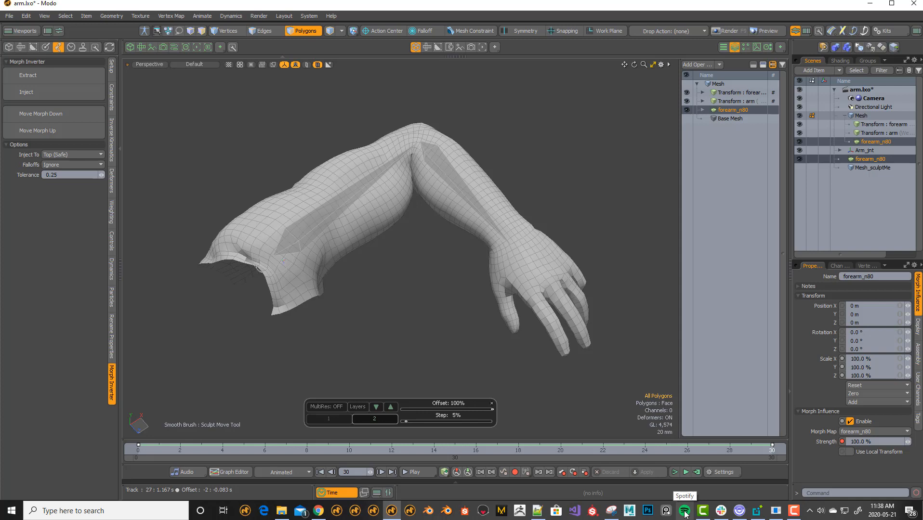
{"action": "mouse_move", "coordinate": [556, 407]}
{"action": "left_mouse_down", "text": "alt"}
{"action": "mouse_move", "coordinate": [550, 400]}
{"action": "mouse_move", "coordinate": [560, 398]}
{"action": "left_mouse_up", "text": "alt"}
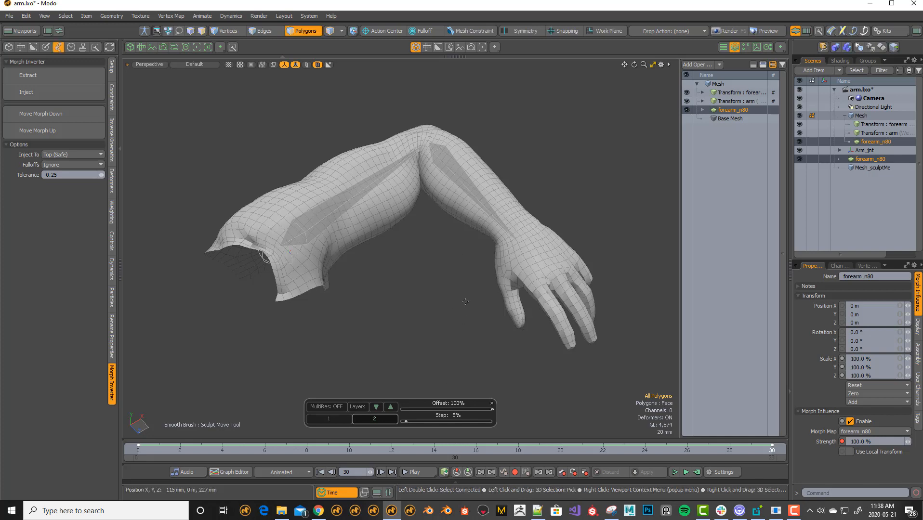
{"action": "left_click_drag", "start_coordinate": [448, 315], "coordinate": [467, 366], "text": "alt"}
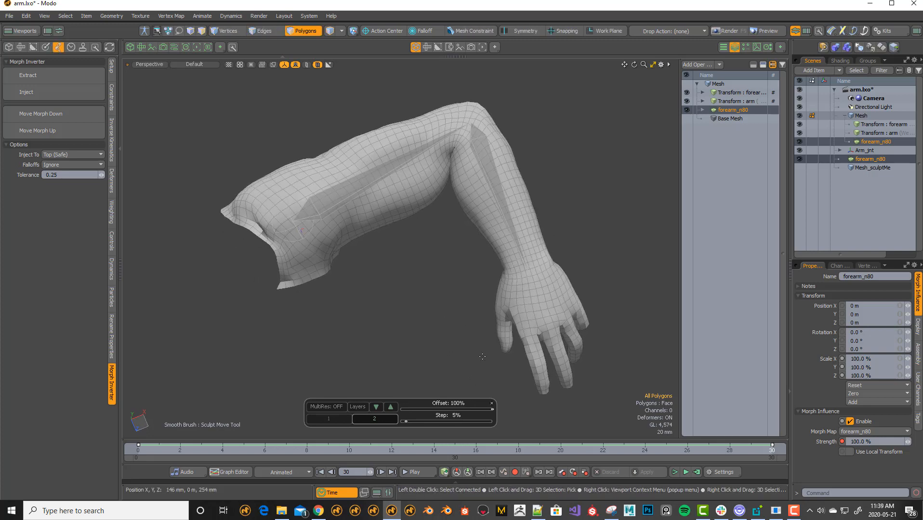
{"action": "left_click_drag", "start_coordinate": [482, 364], "coordinate": [564, 213], "text": "alt"}
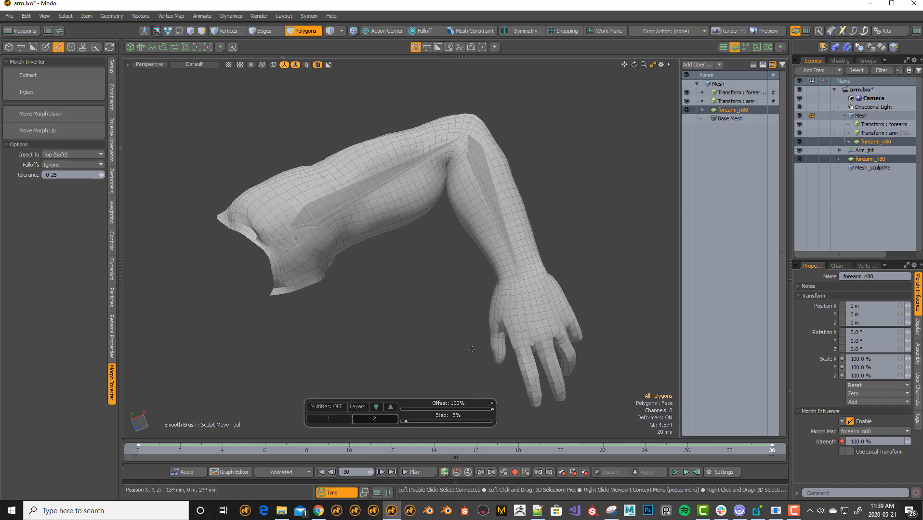